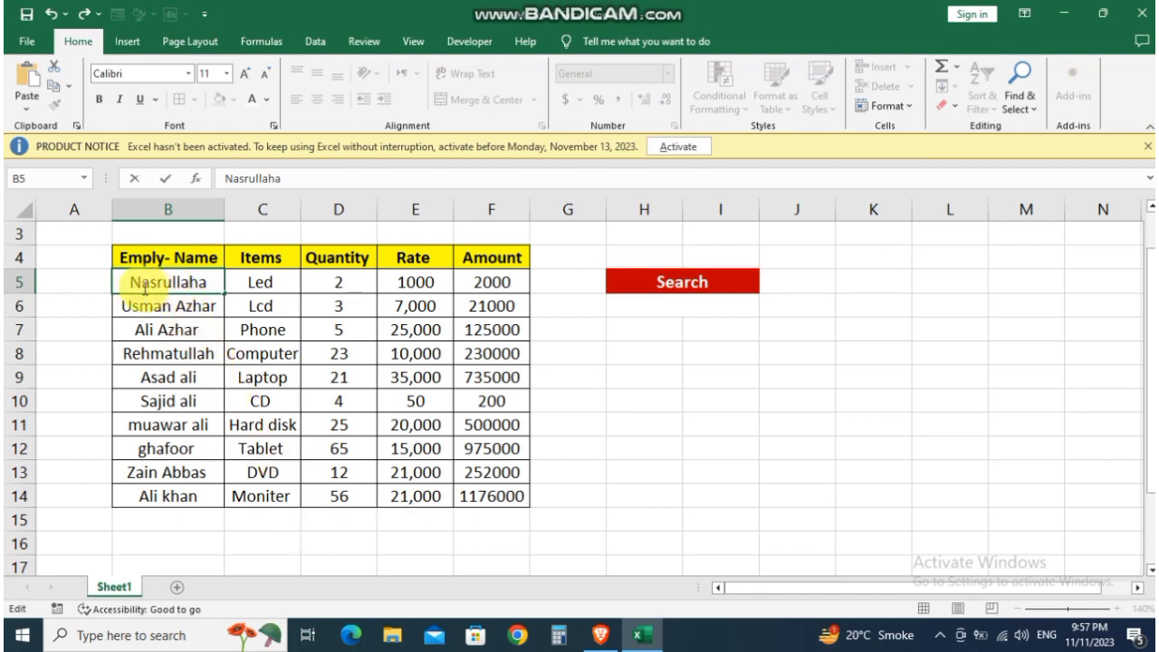
Step: Select the employee data B5:F14 and open the Conditional Formatting menu
left_click(82, 308)
left_click_drag(167, 281, 491, 500)
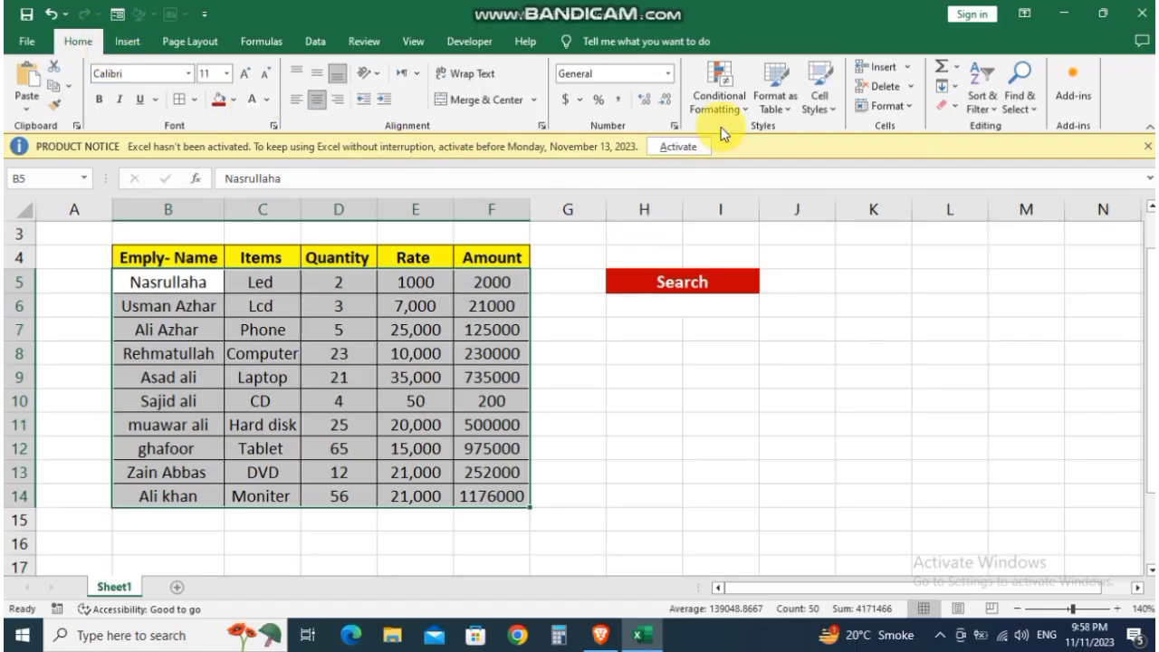
left_click(745, 112)
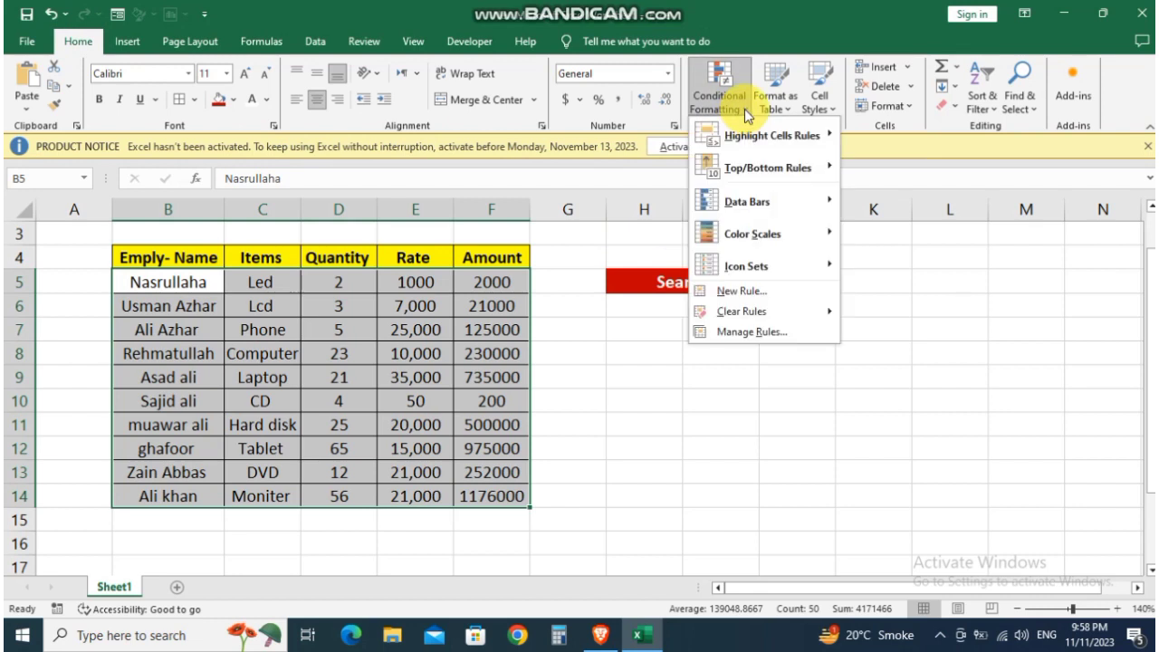
Step: Create a new formula-based rule and begin its formula with =SEARCH(
left_click(762, 291)
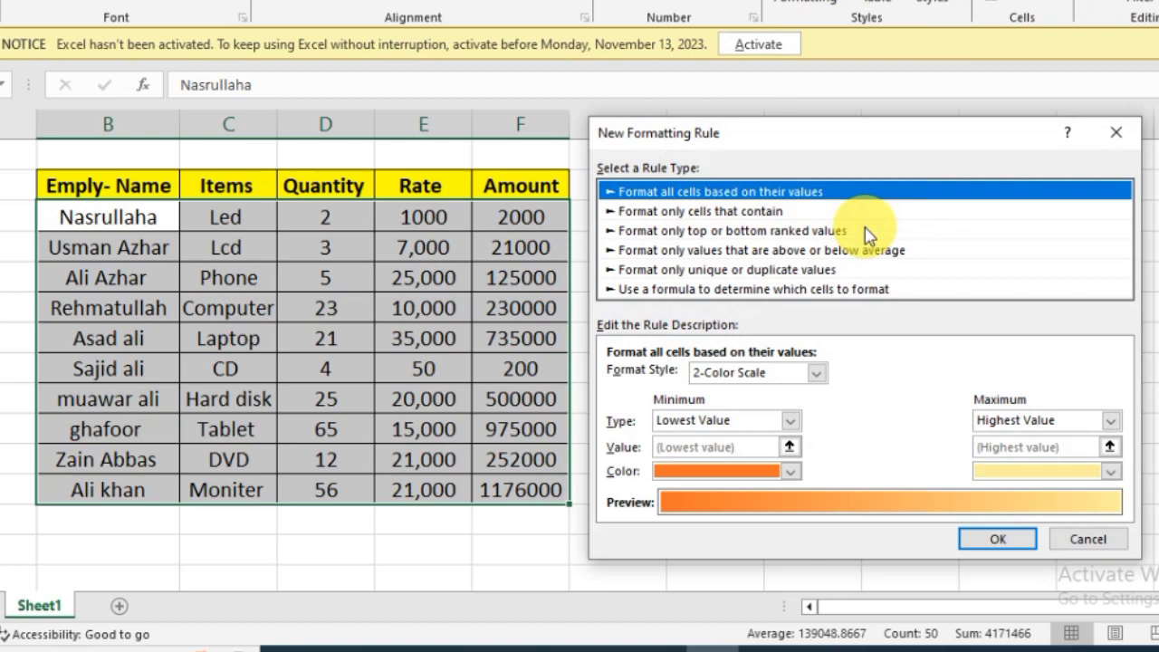
left_click_drag(861, 143, 845, 125)
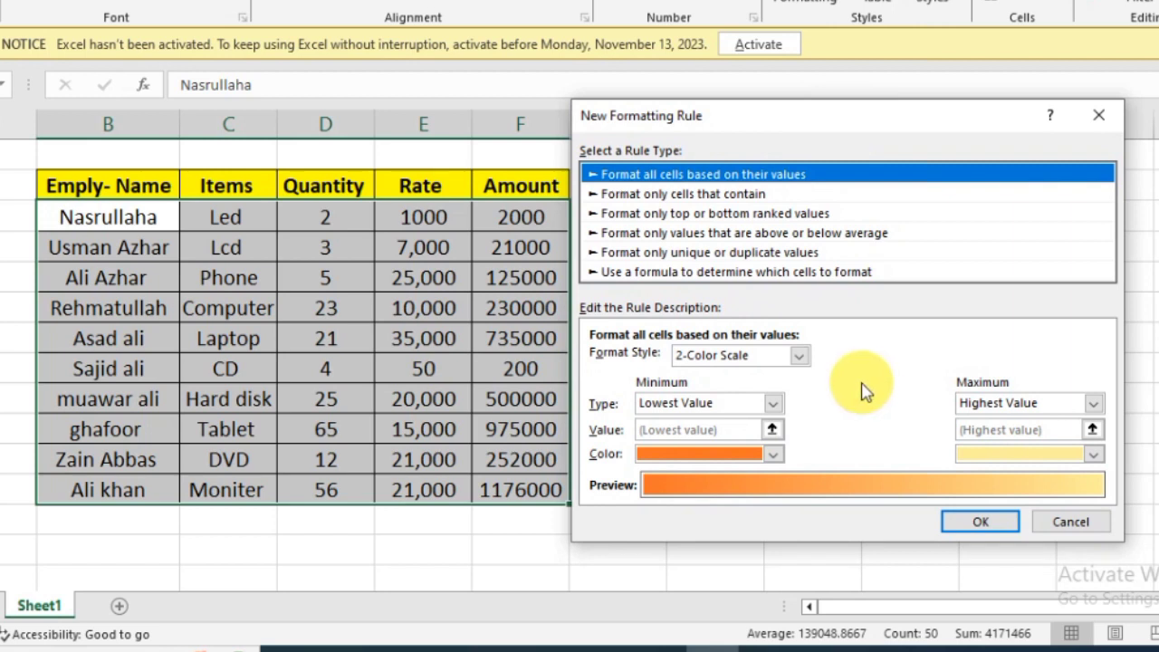
left_click(741, 273)
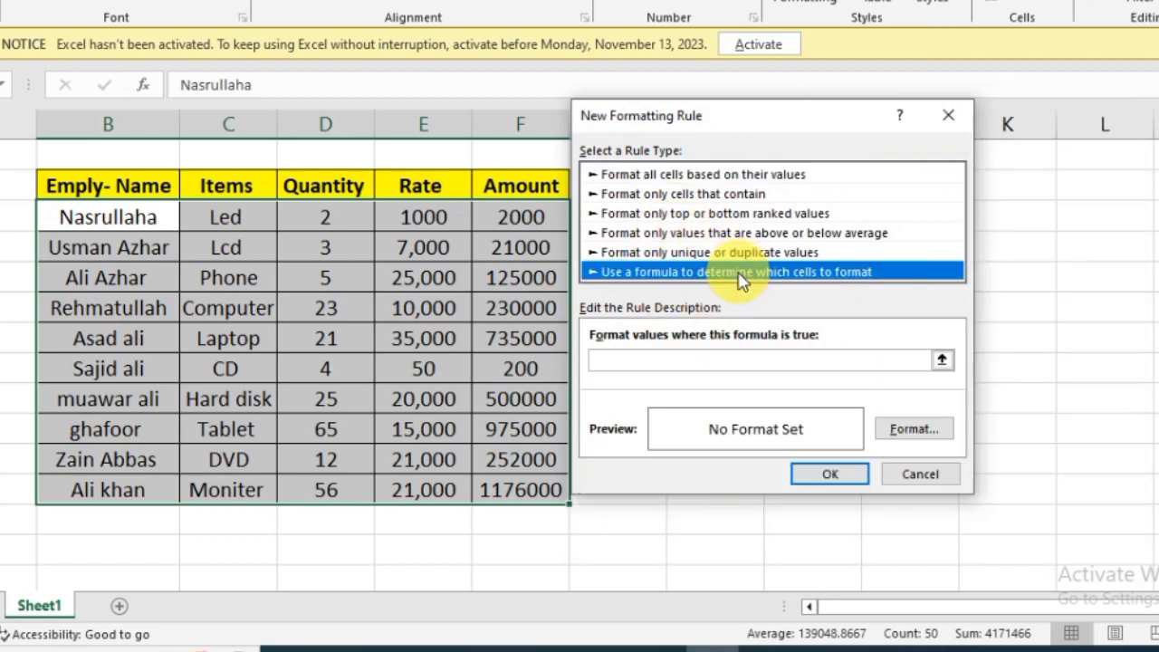
left_click(747, 363)
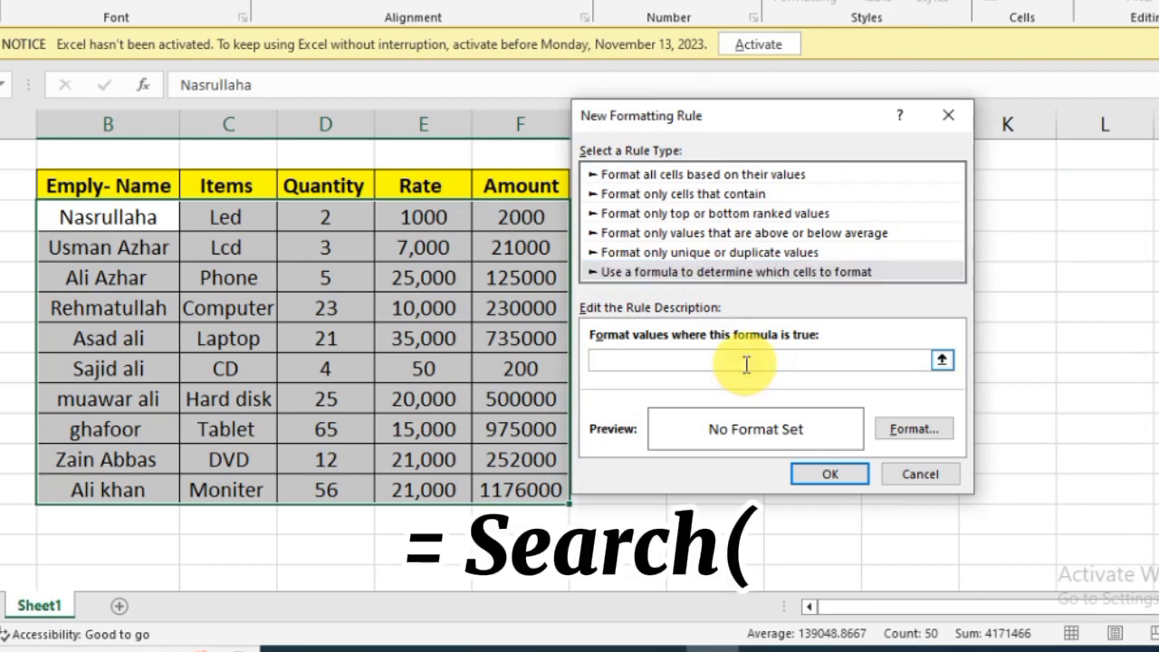
type("=SEARCH(")
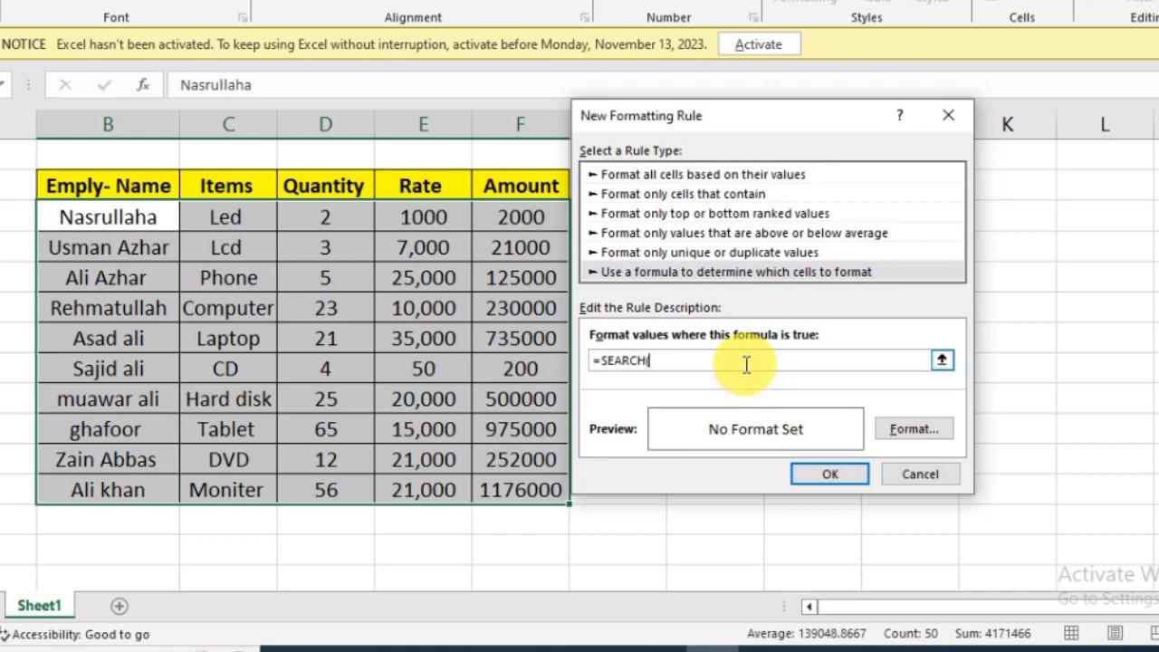
left_click_drag(712, 122, 371, 155)
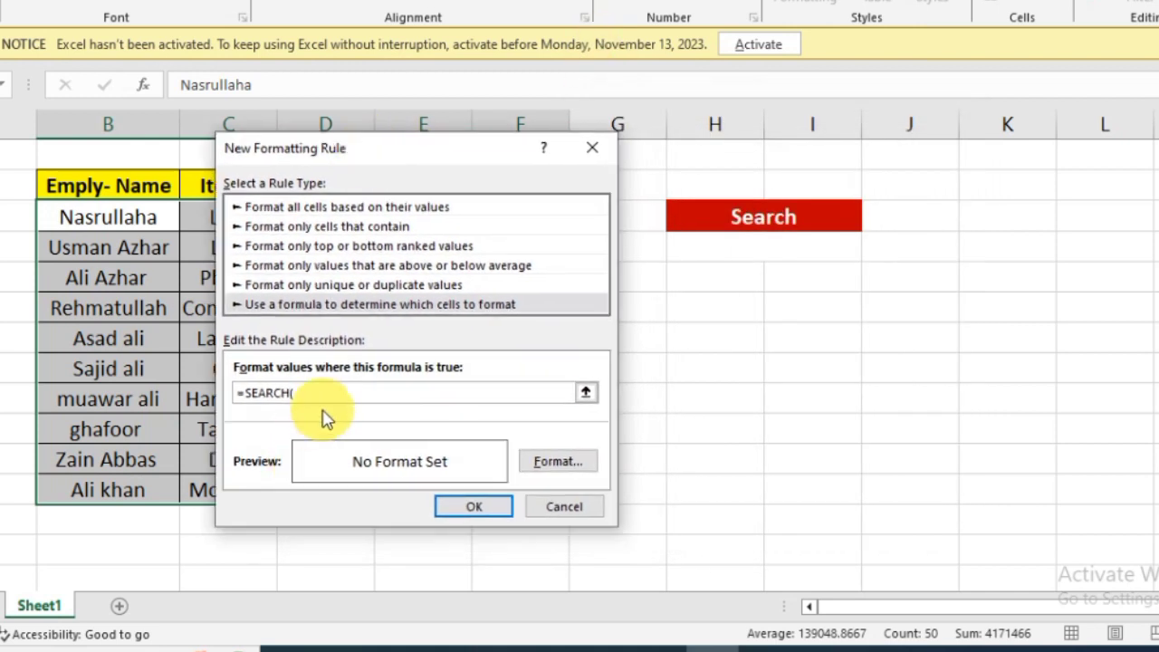
Step: Extend the formula to =SEARCH($H$6,$B5&, referencing H6 absolutely and locking only column B
left_click(586, 392)
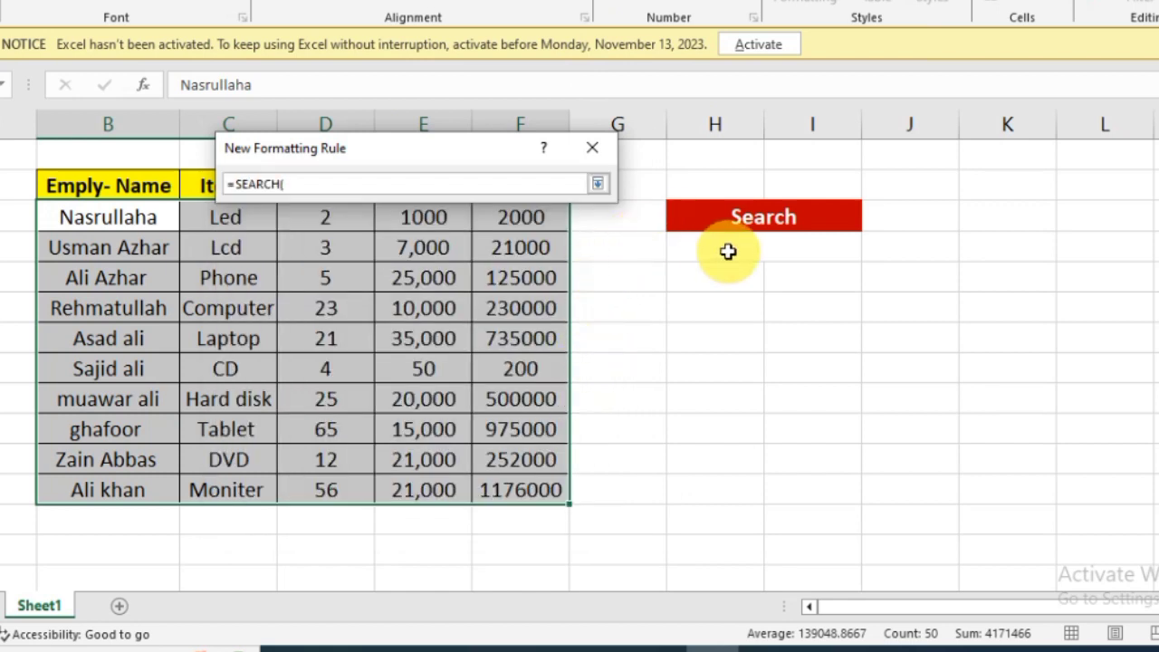
left_click(758, 254)
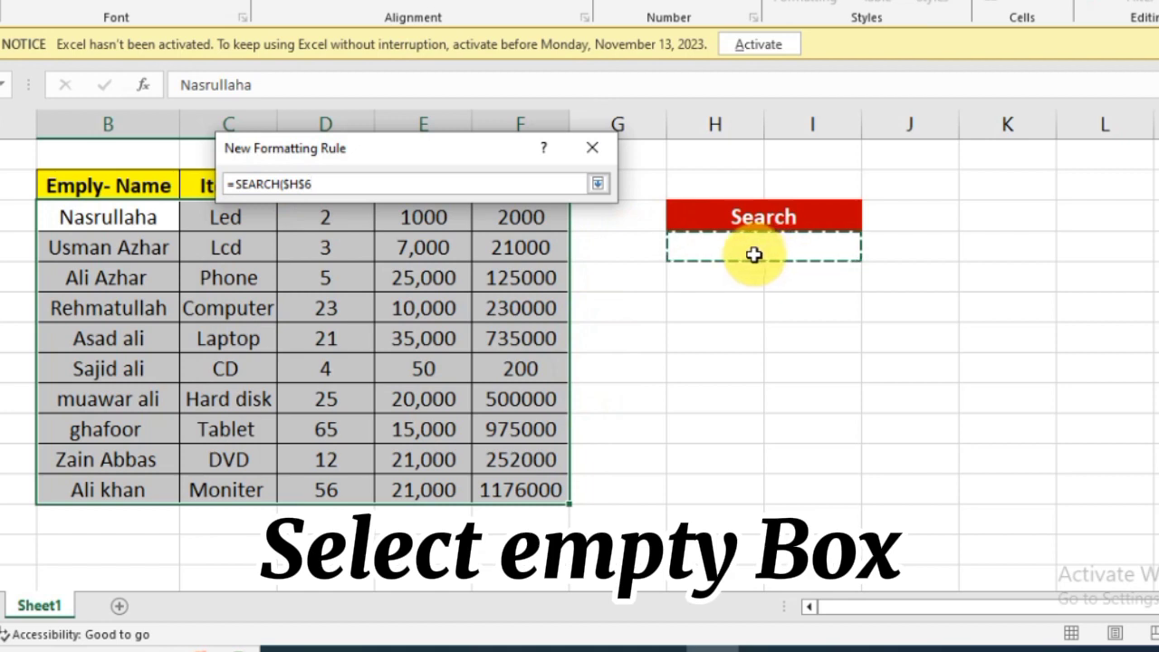
type(",")
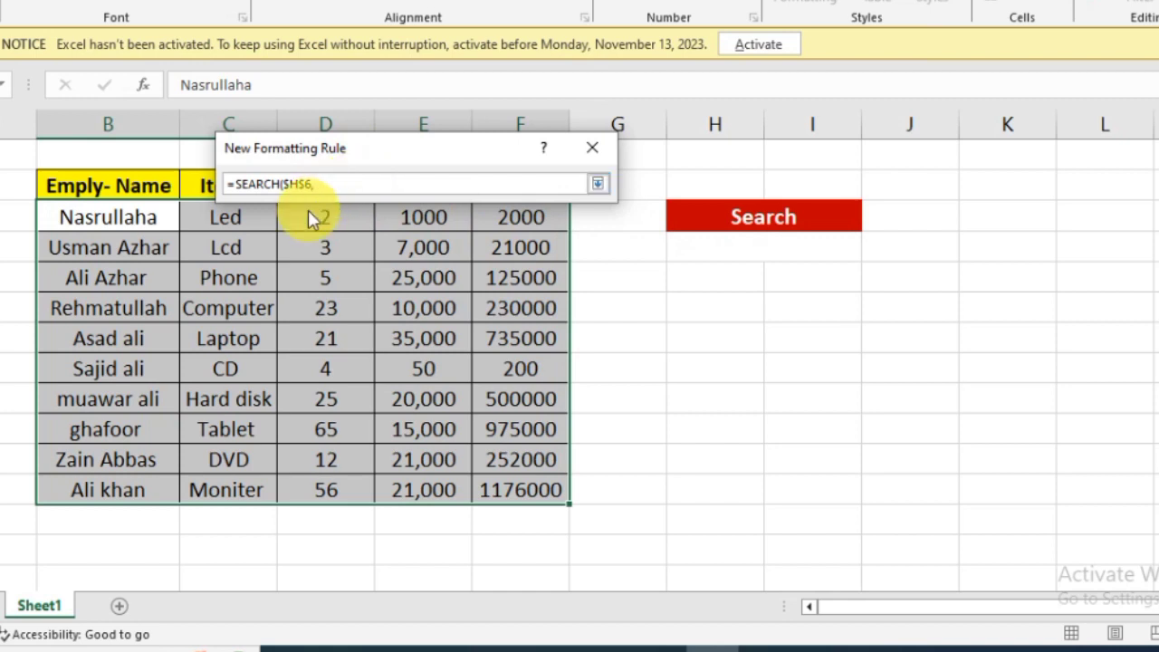
left_click(126, 219)
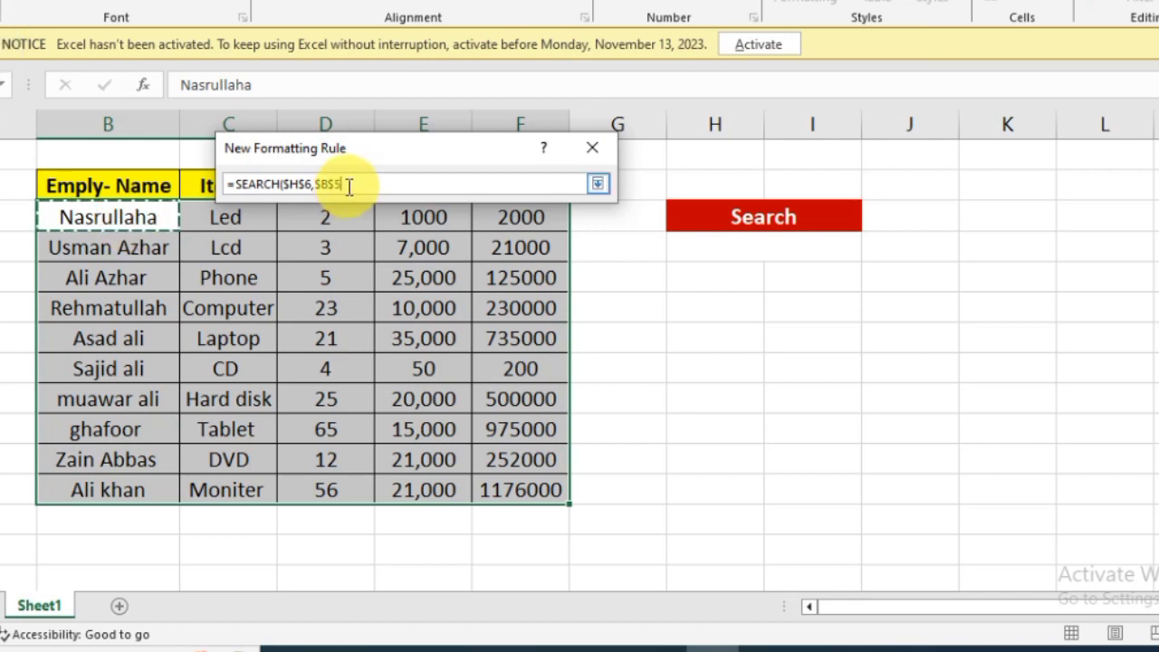
left_click_drag(352, 185, 320, 185)
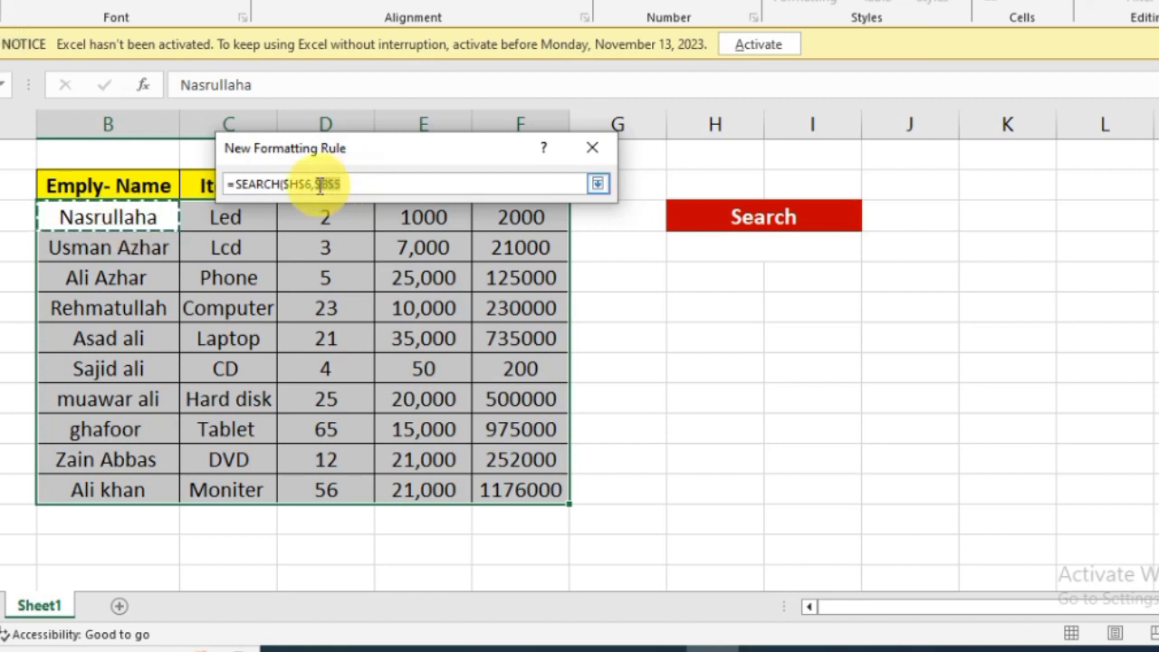
key("F4")
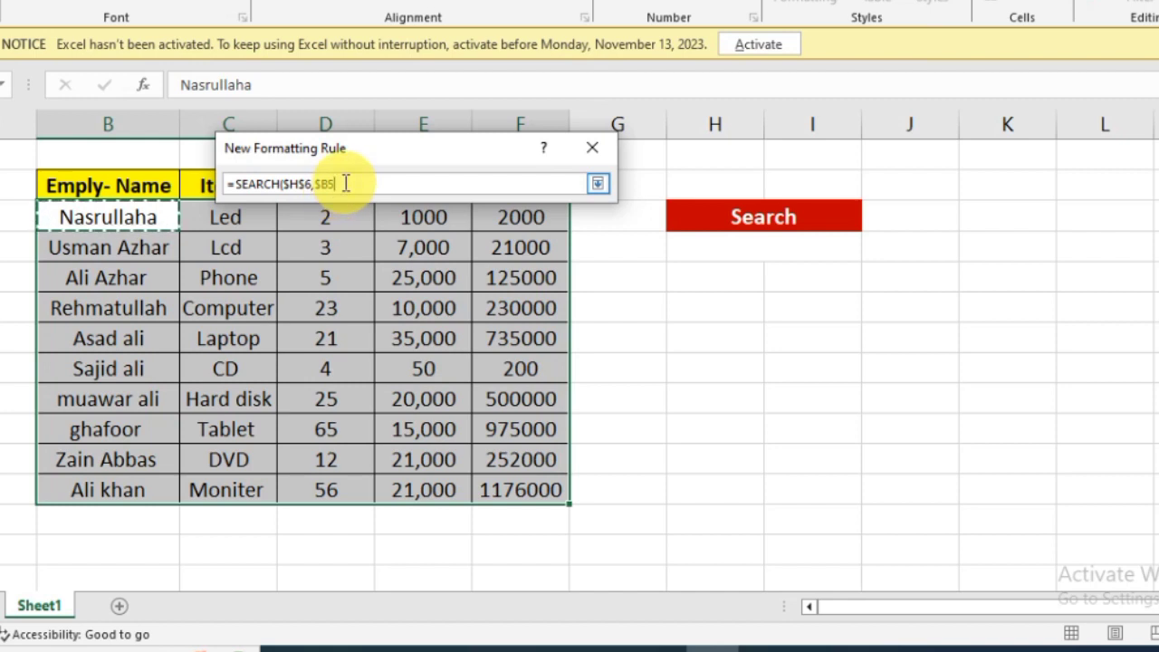
type("&")
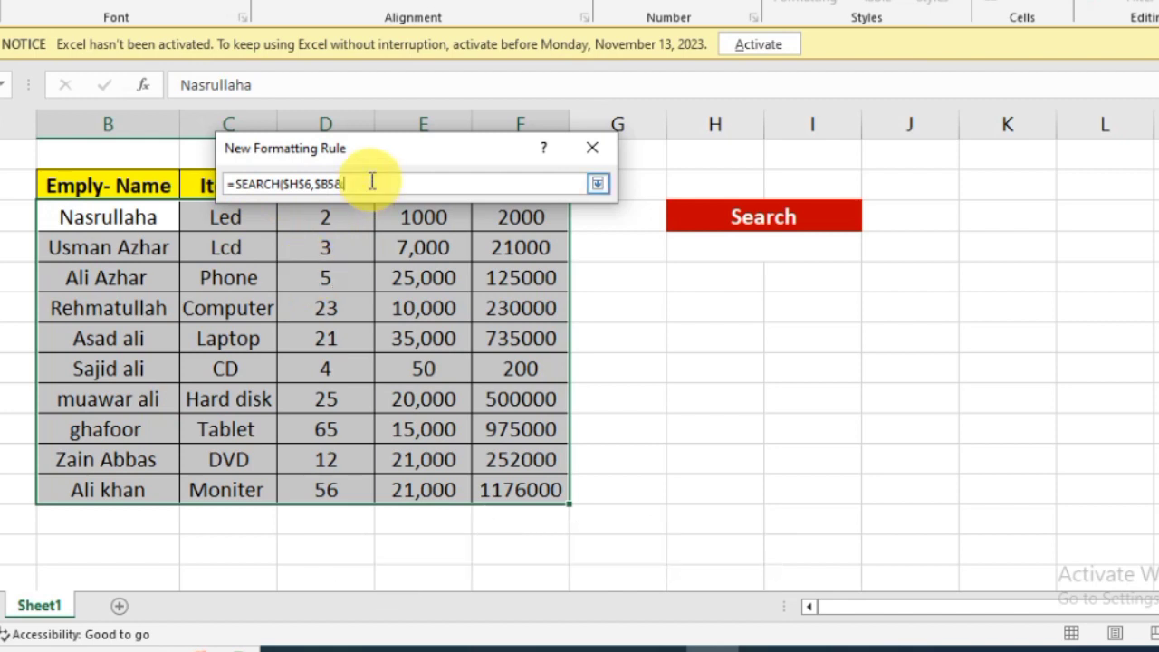
Step: Append the column-locked references $C5& and $D5& to the rule formula
left_click(247, 224)
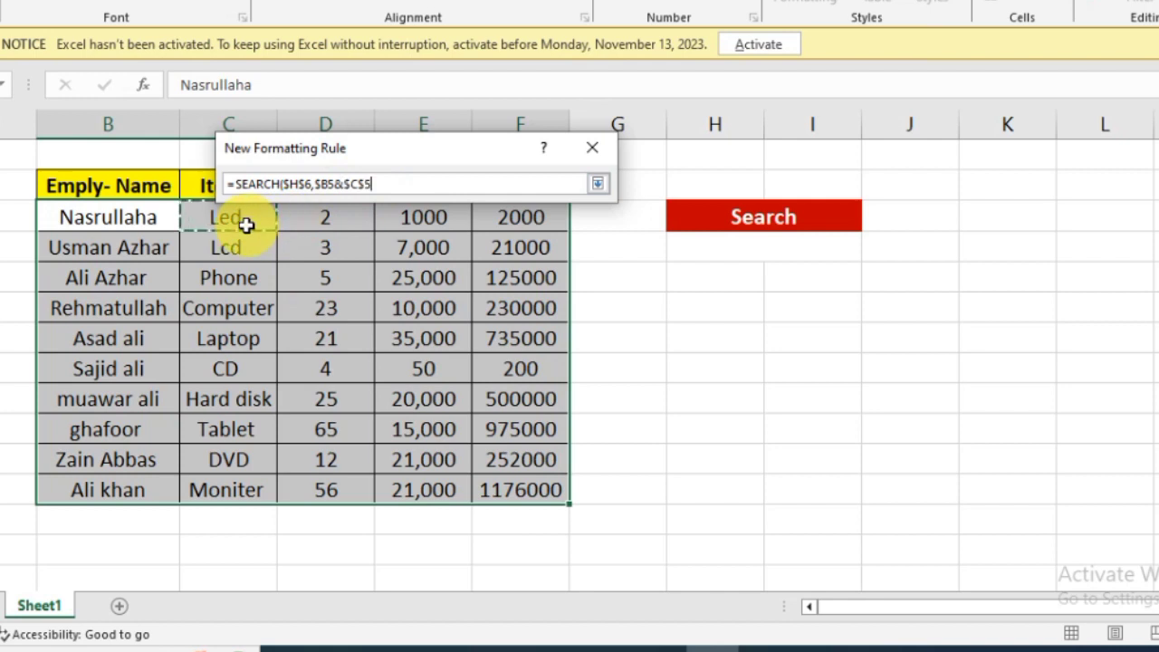
key("F4")
key("F4")
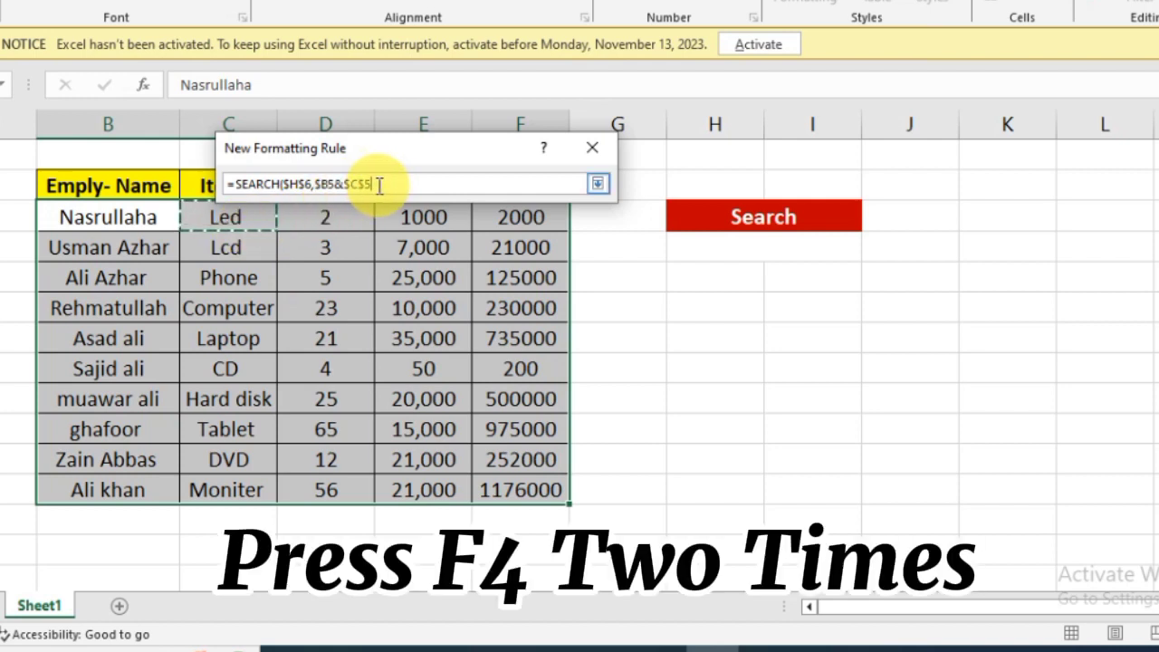
key("F4")
key("F4")
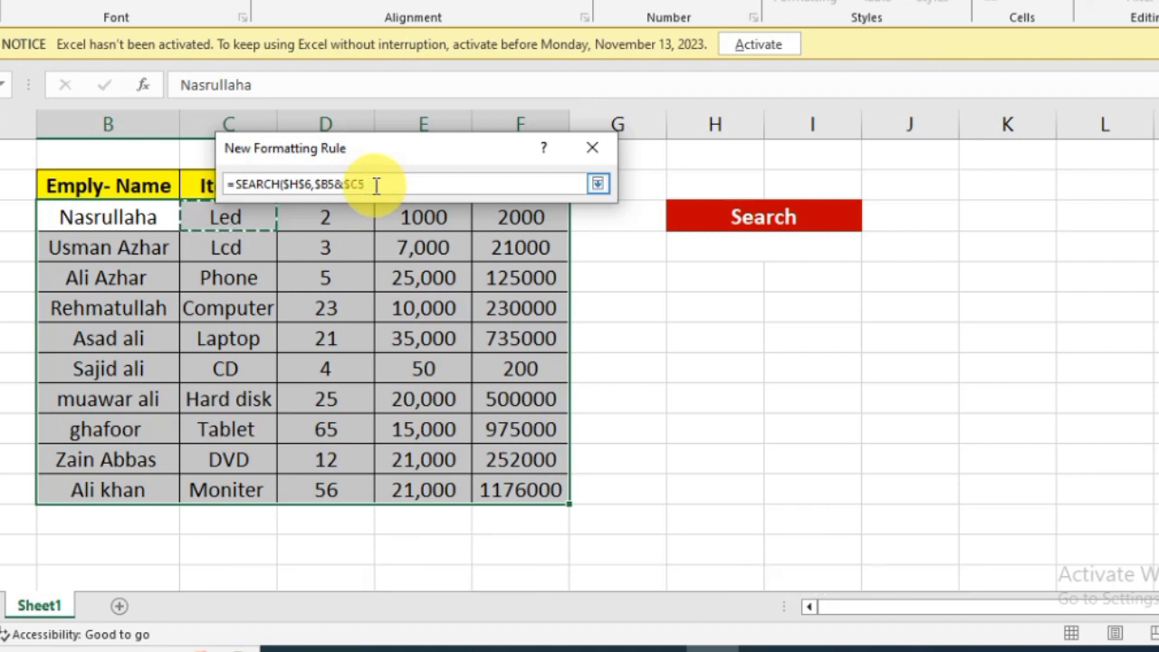
type("&")
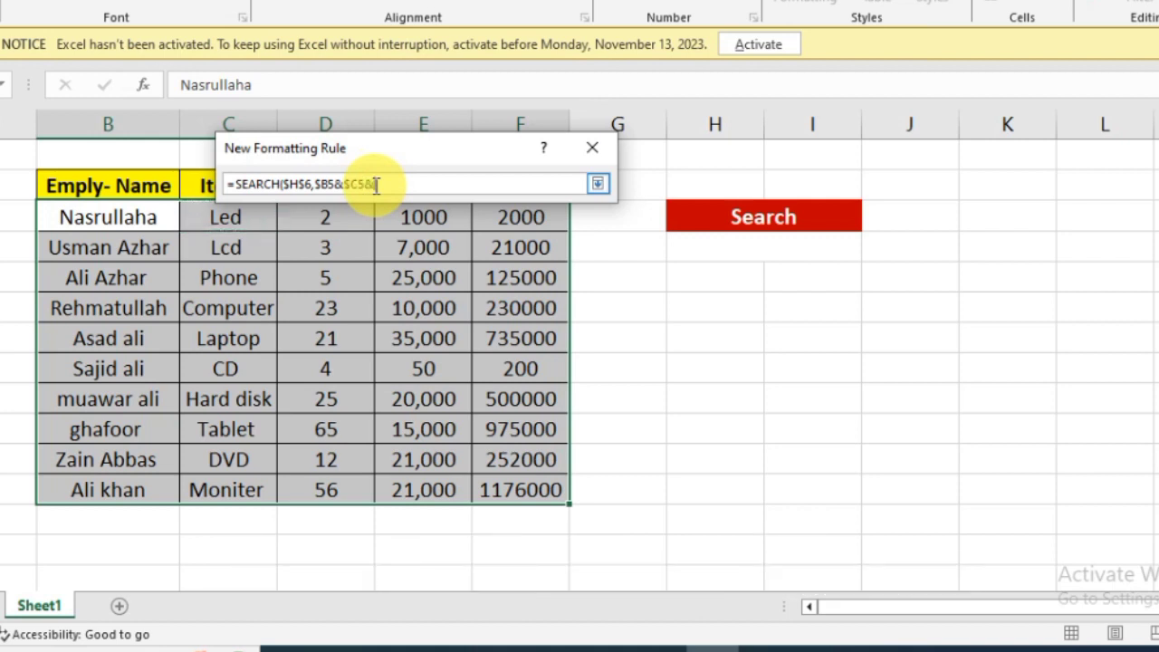
left_click(315, 222)
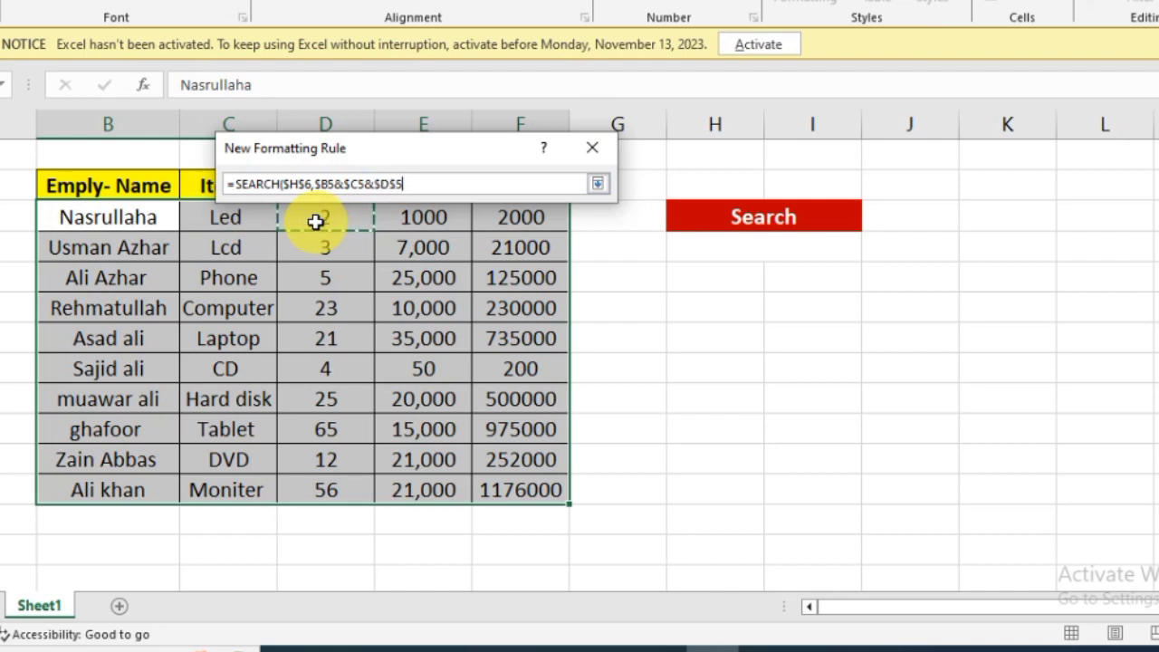
key("F4")
key("F4")
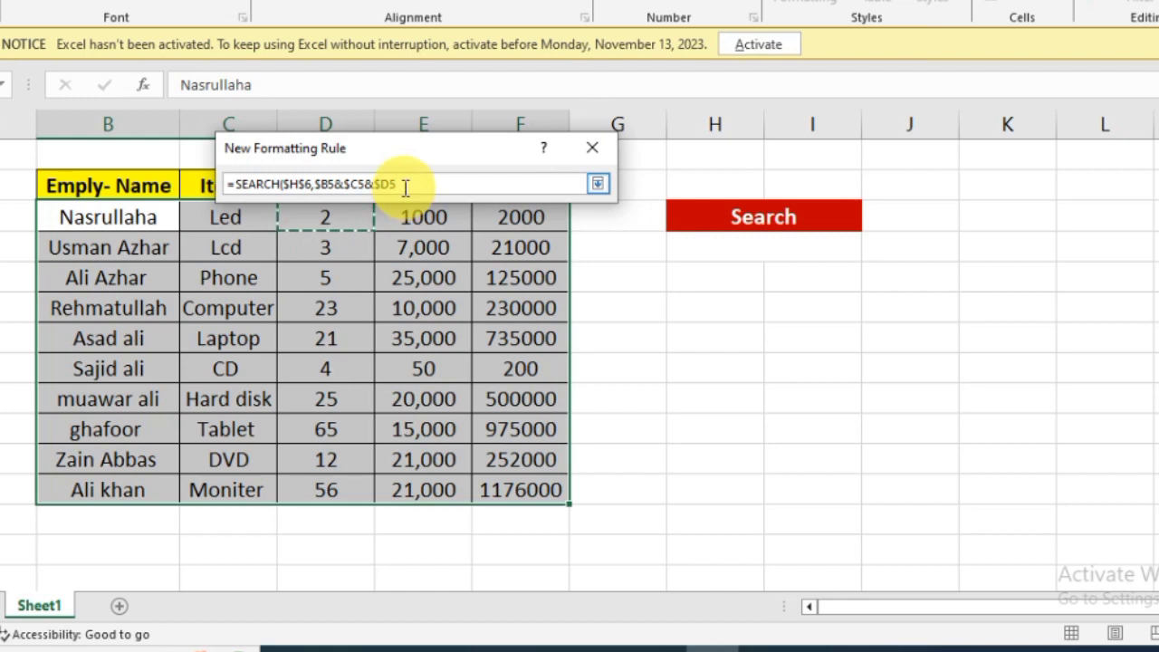
type("&")
Step: Add $E5&$F5) to finish =SEARCH($H$6,$B5&$C5&$D5&$E5&$F5)
left_click(422, 212)
key("F4")
key("F4")
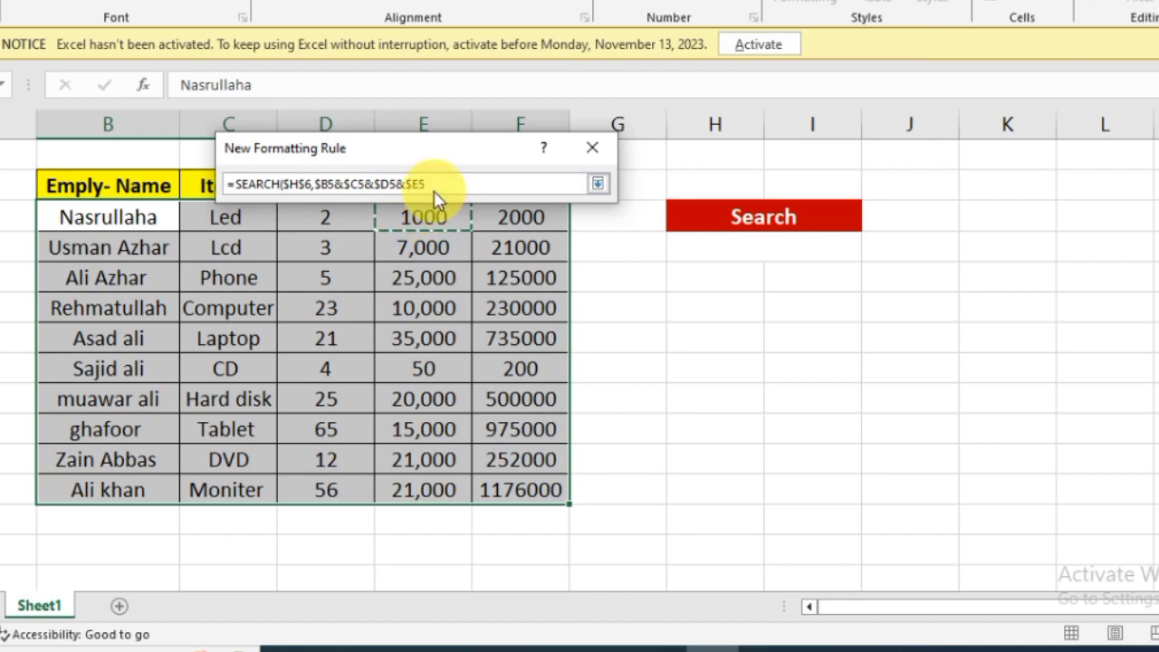
type("&")
left_click(506, 221)
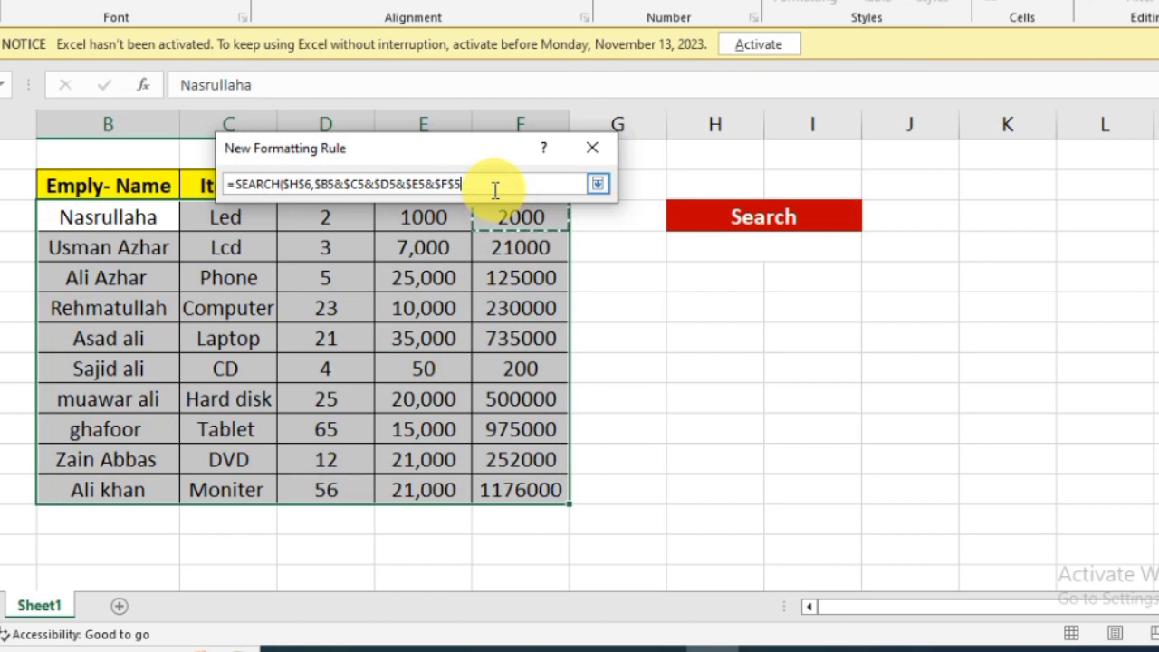
key("F4")
key("F4")
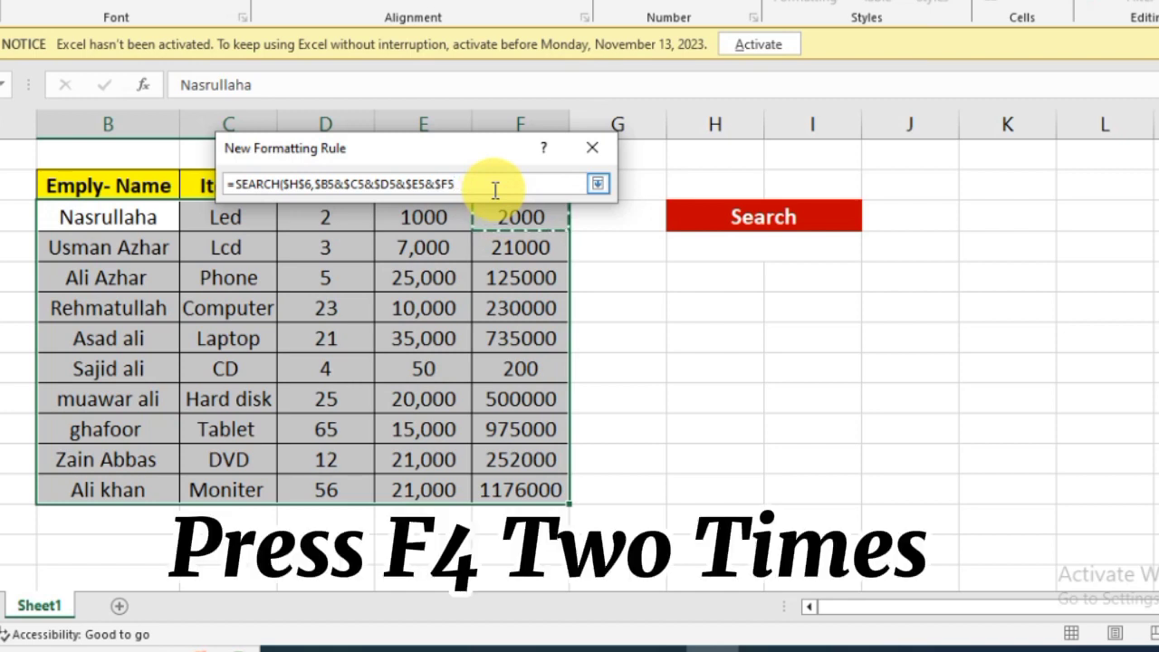
type(")")
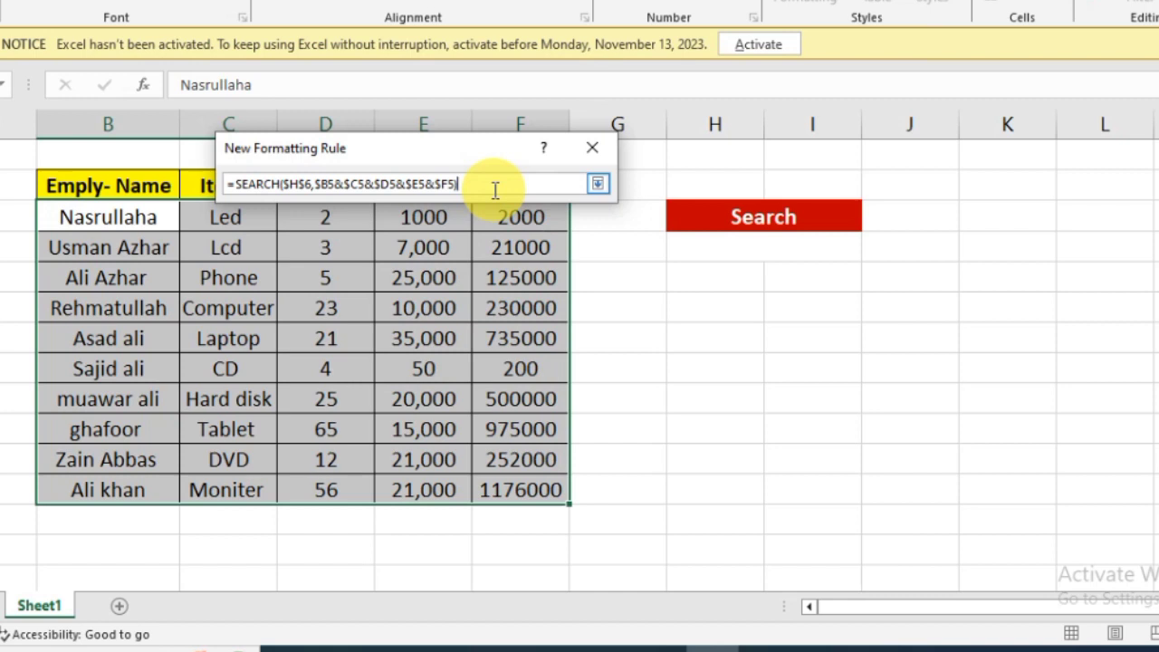
left_click(598, 185)
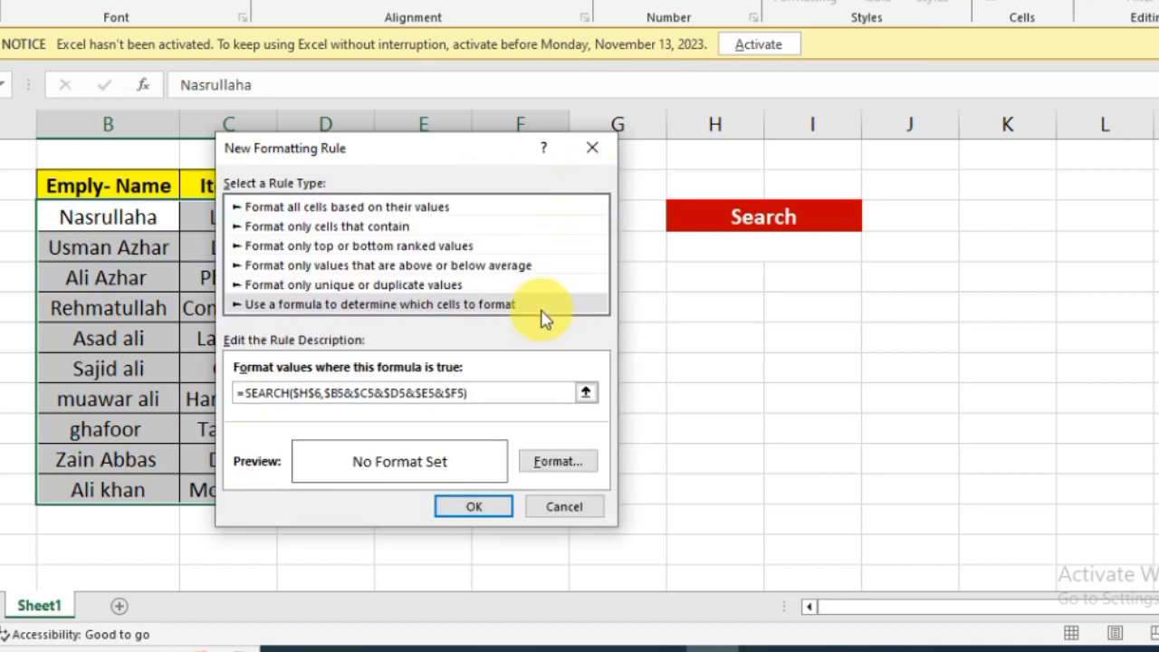
Step: Move the New Formatting Rule dialog aside so the table stays visible
left_click_drag(488, 152, 855, 112)
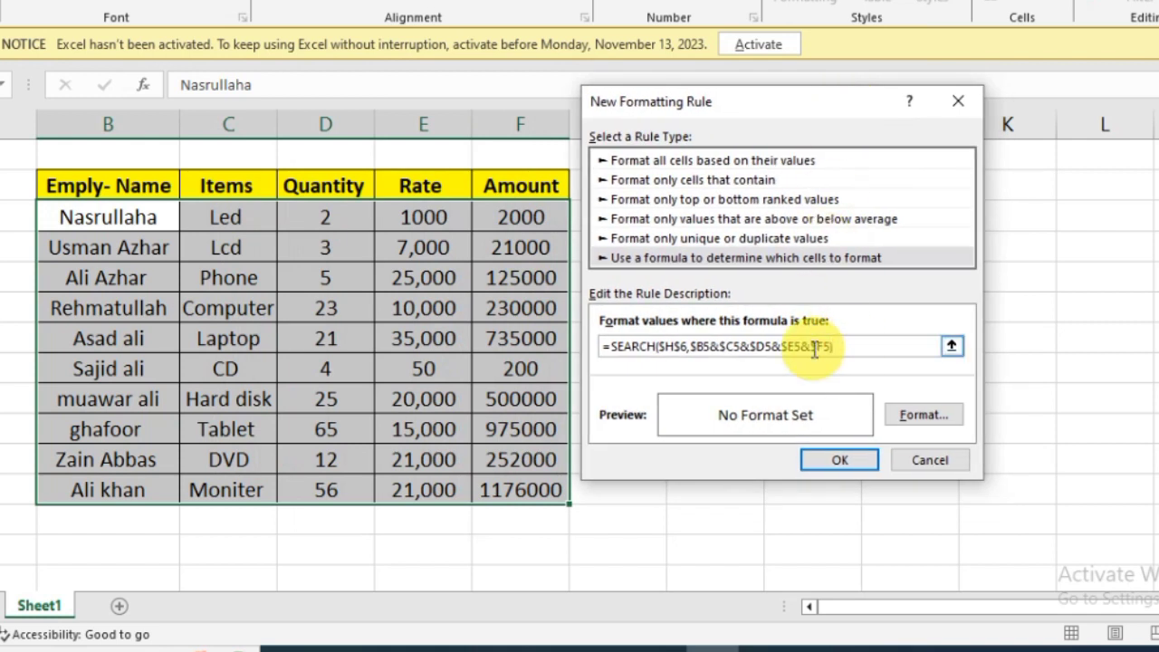
Step: Give the SEARCH rule a red fill and apply it to B5:F14
left_click(923, 418)
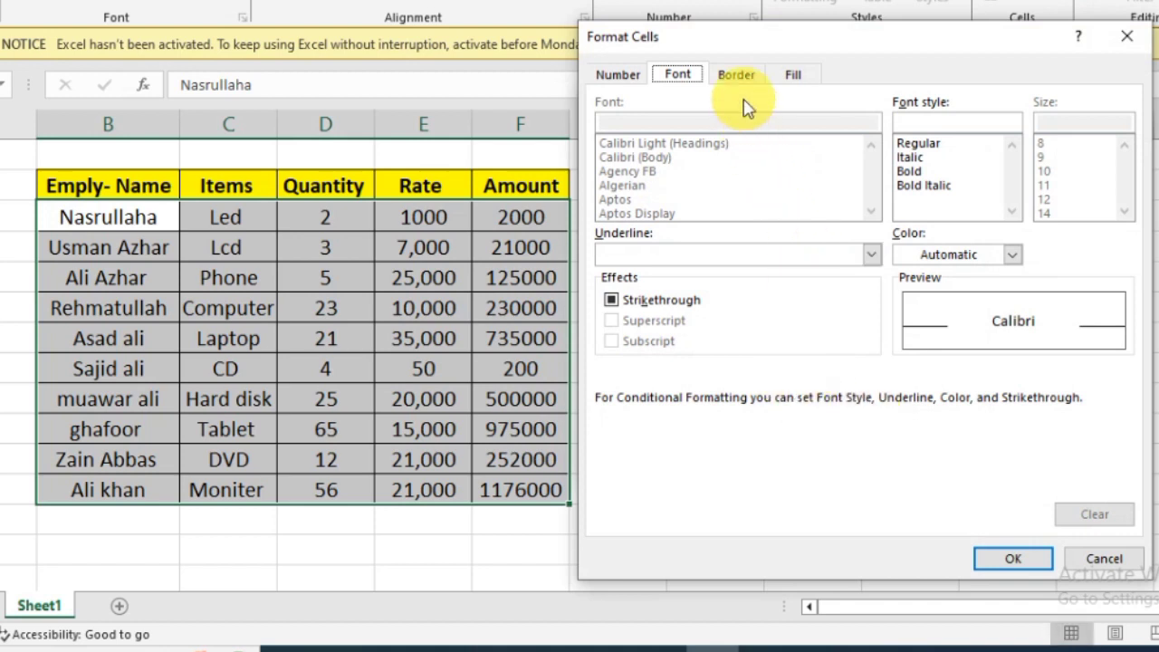
left_click(794, 77)
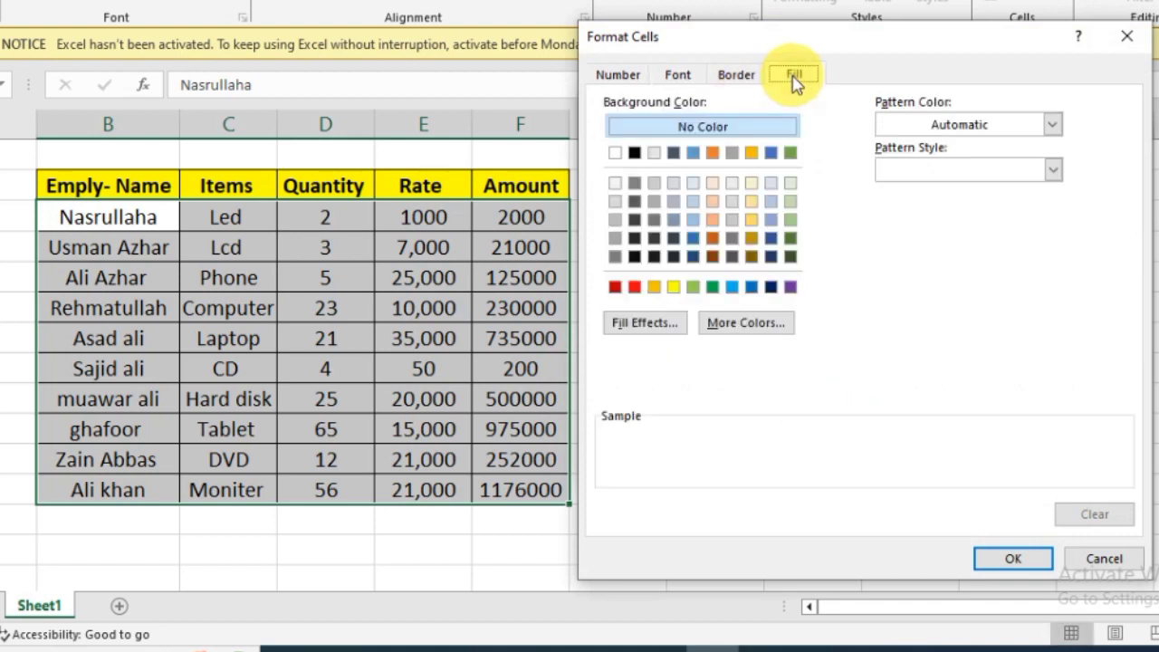
left_click(635, 291)
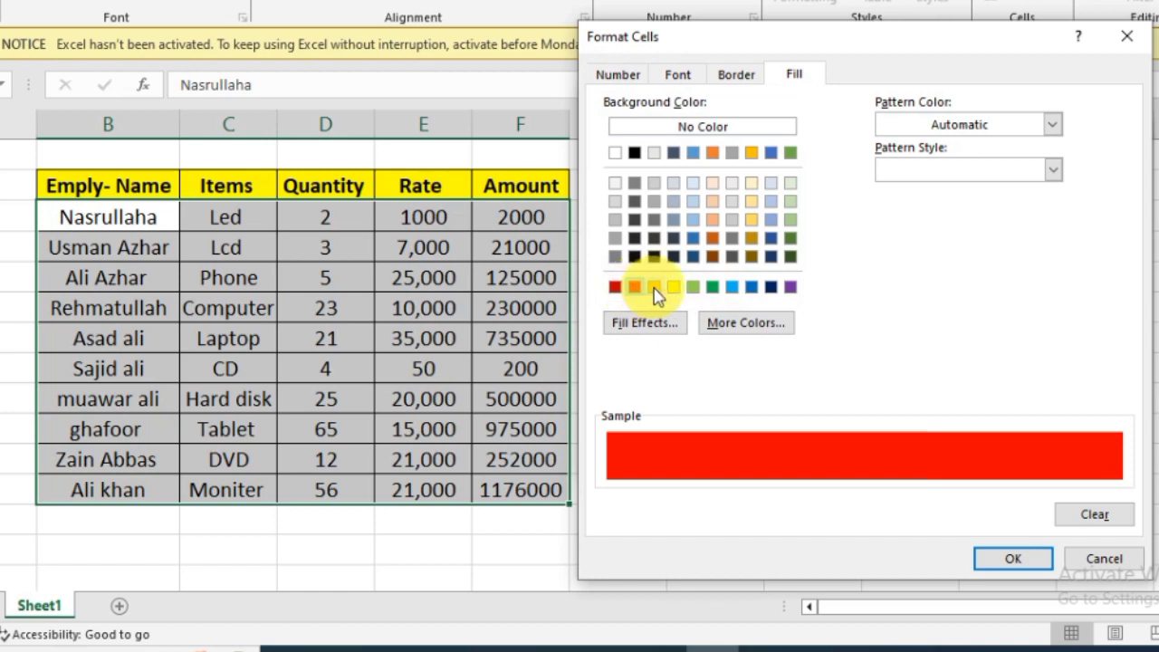
left_click(656, 290)
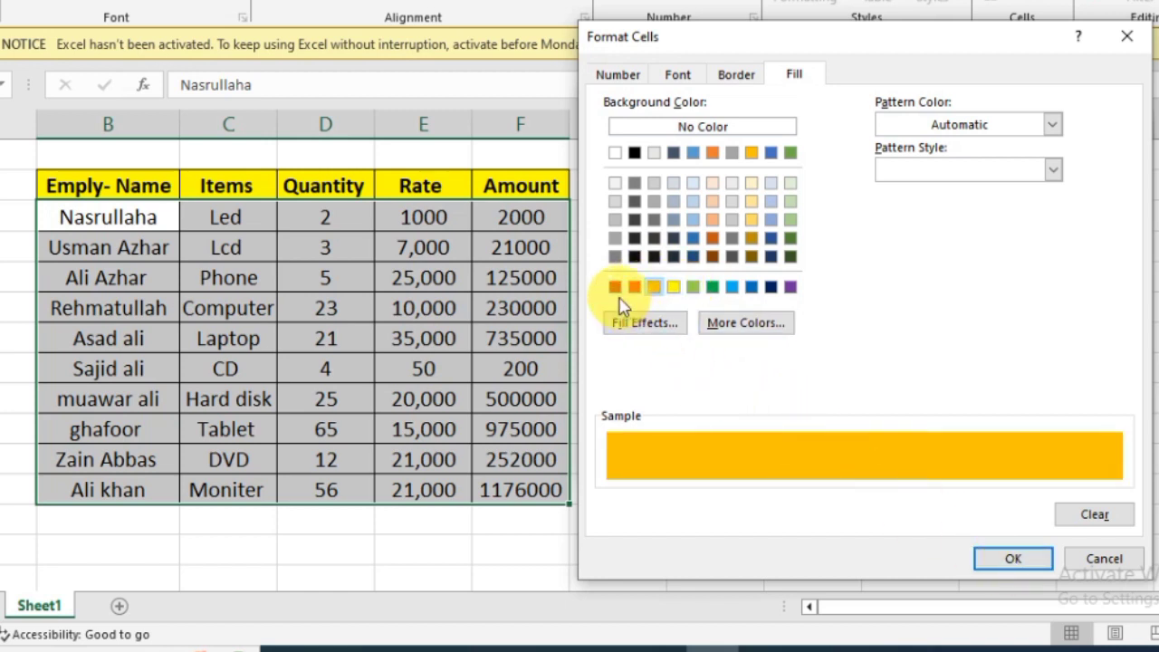
left_click(615, 287)
left_click(1011, 559)
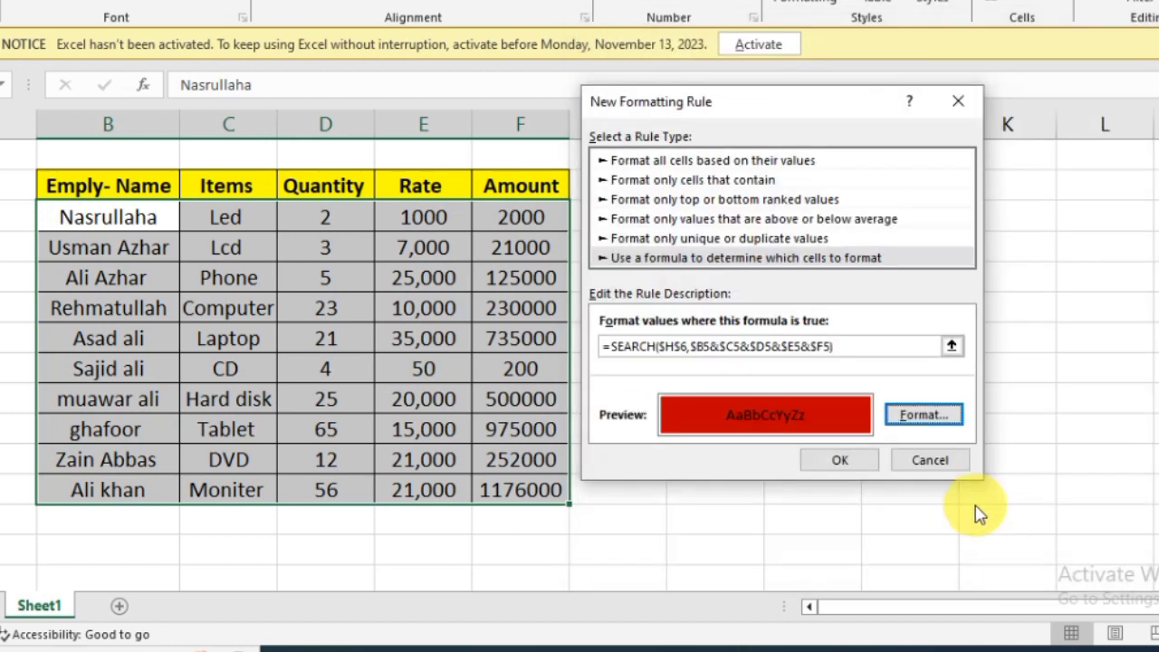
left_click(840, 460)
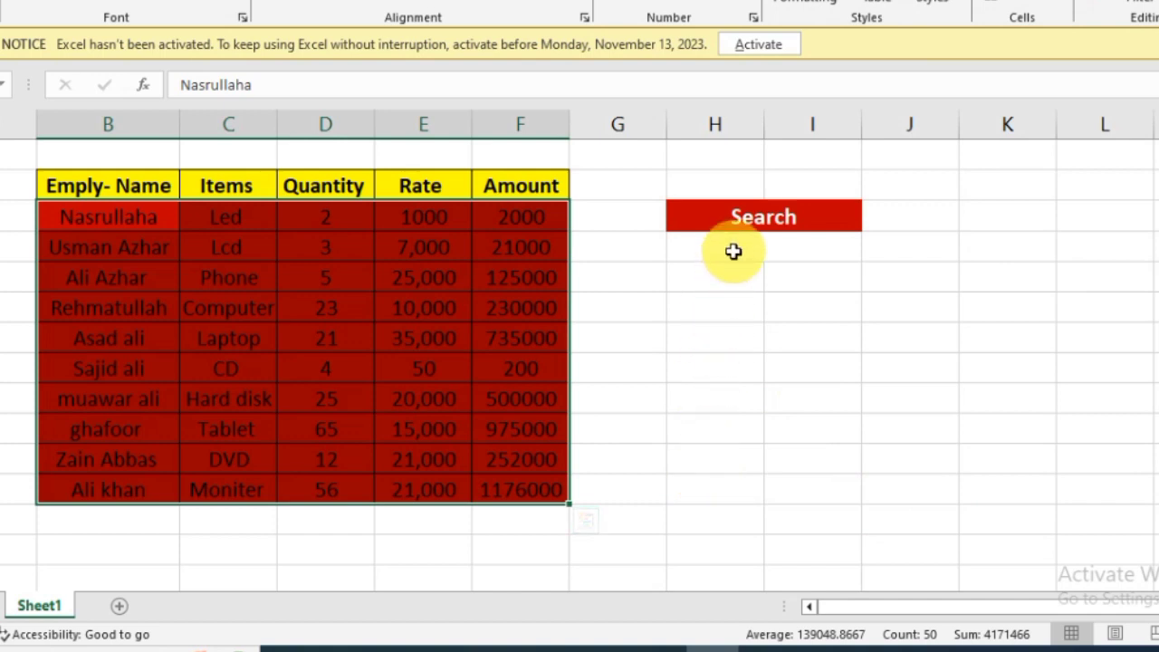
Step: Enter Laptop in the Search cell so only the Laptop row turns red
left_click(733, 252)
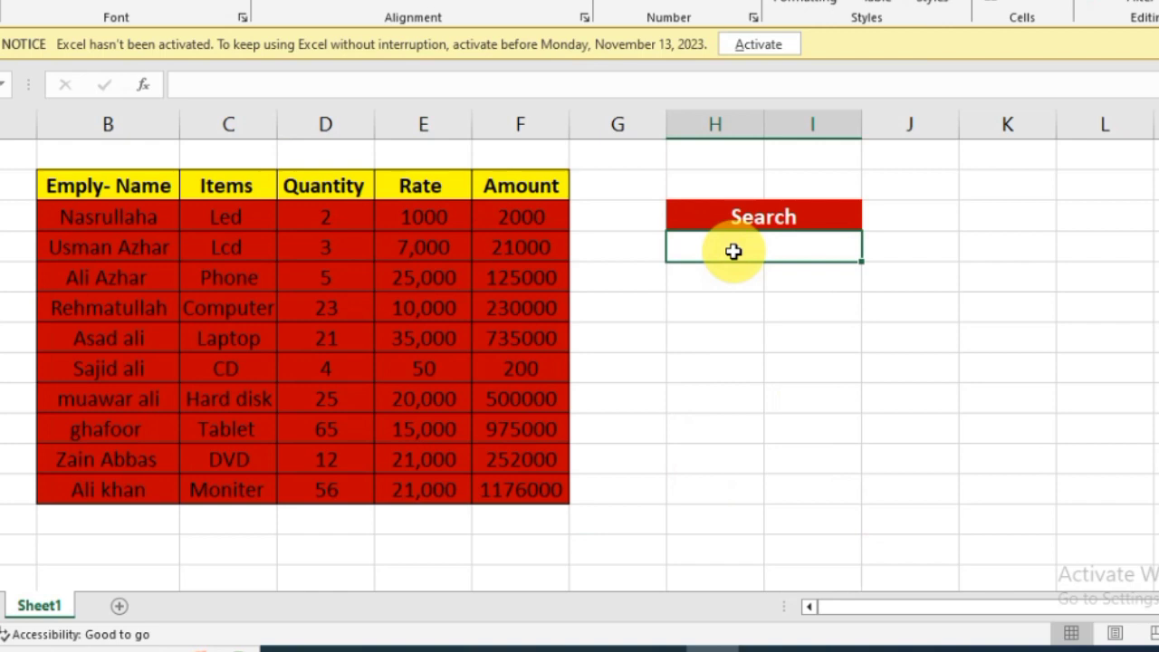
type("Laptip")
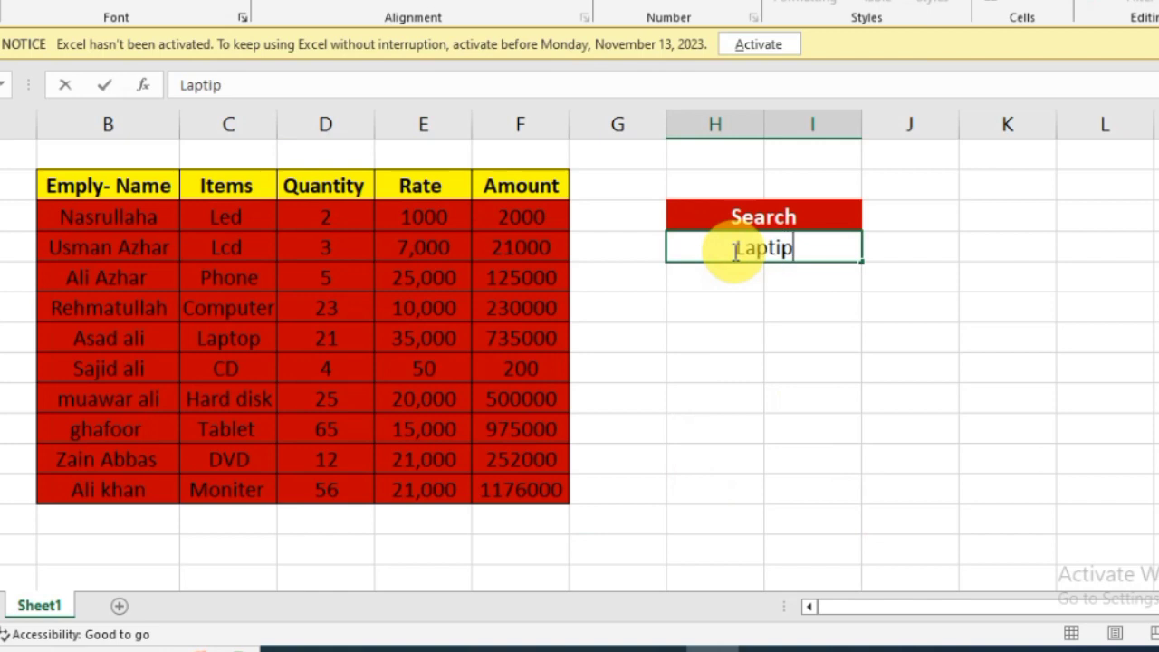
key("BackSpace")
key("BackSpace")
type("op")
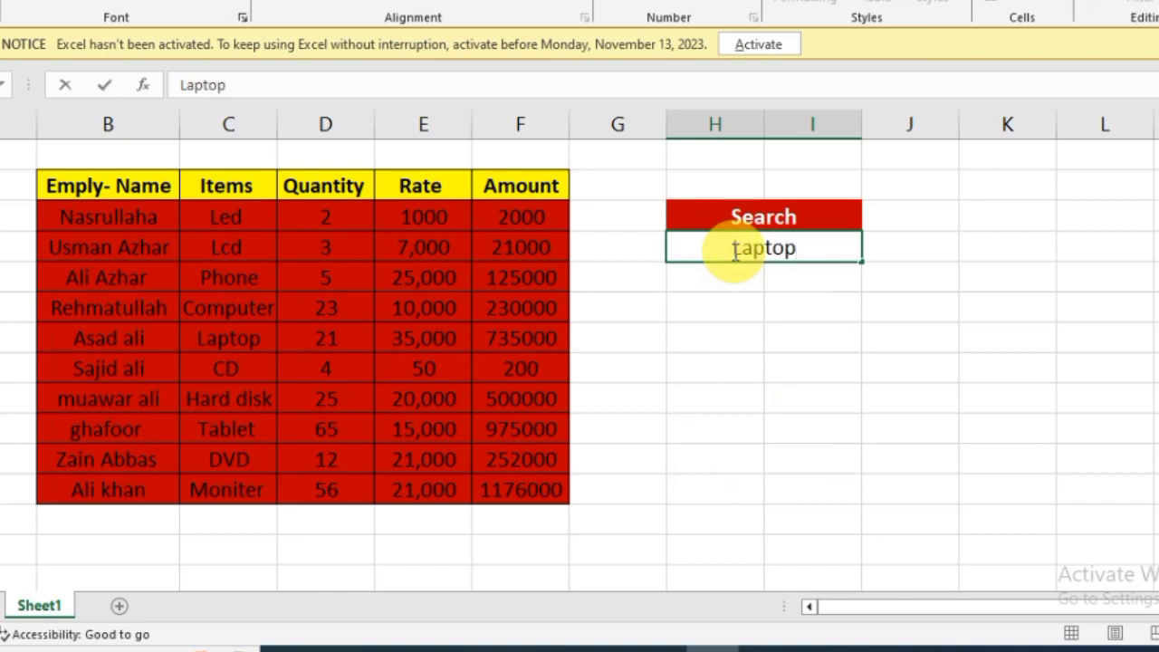
key("Return")
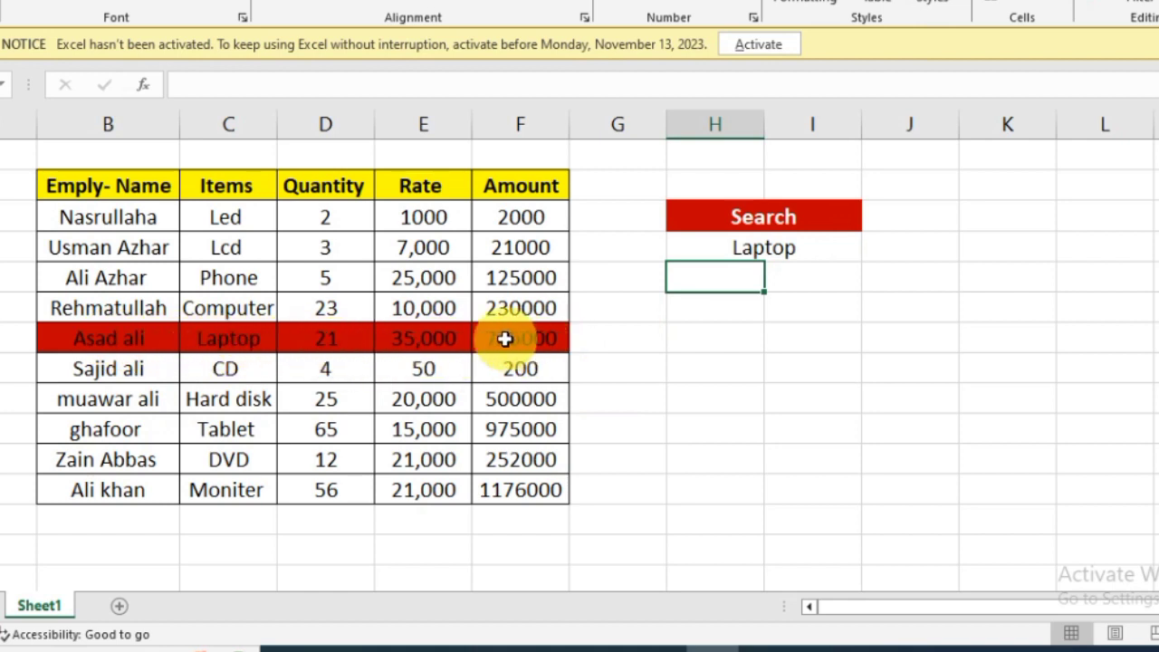
Step: Replace the search value with Lcd, leaving only the Lcd row highlighted
left_click(805, 247)
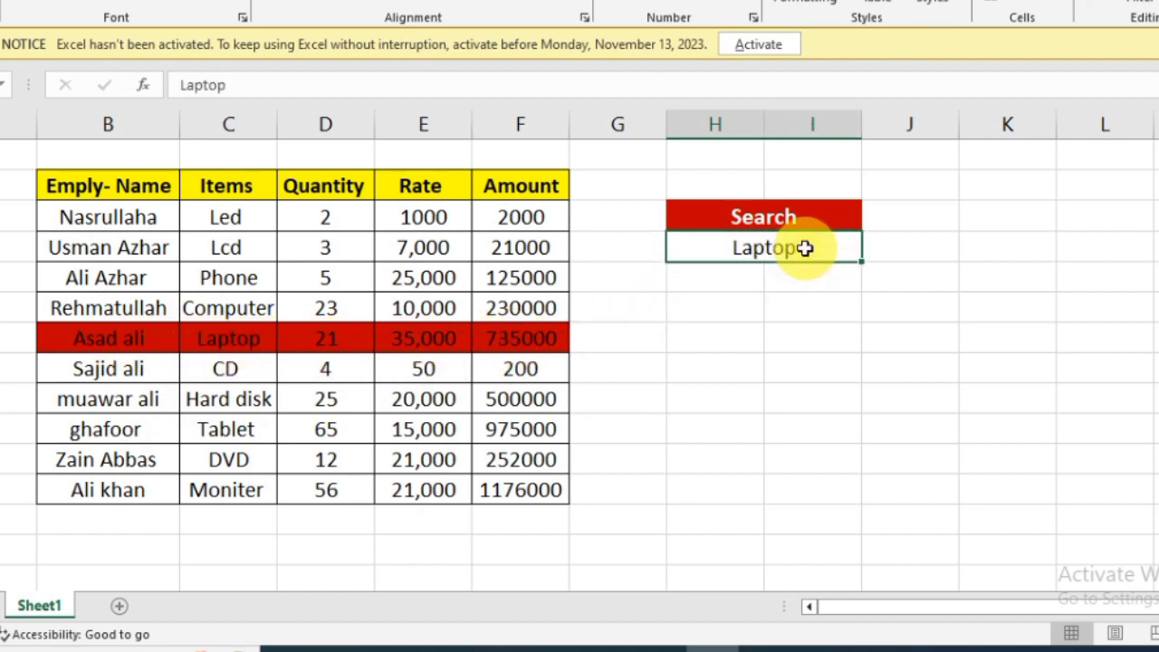
key("BackSpace")
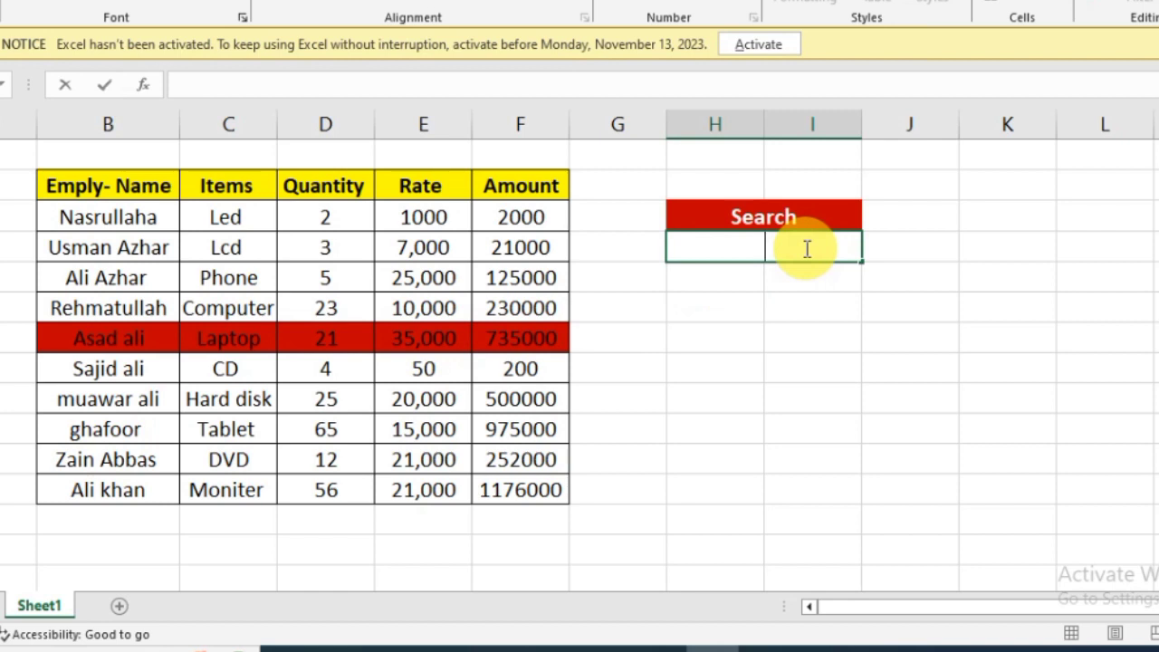
type("Lcd")
key("Return")
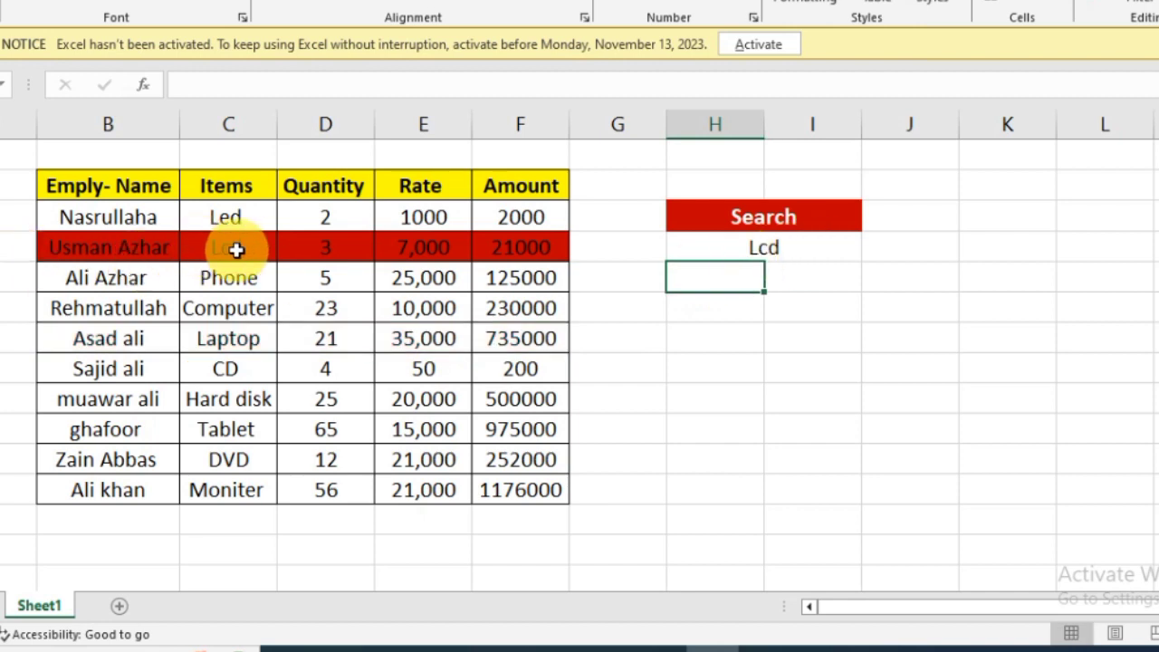
Step: Rename the Laptop and DVD items to lcd
left_click(235, 340)
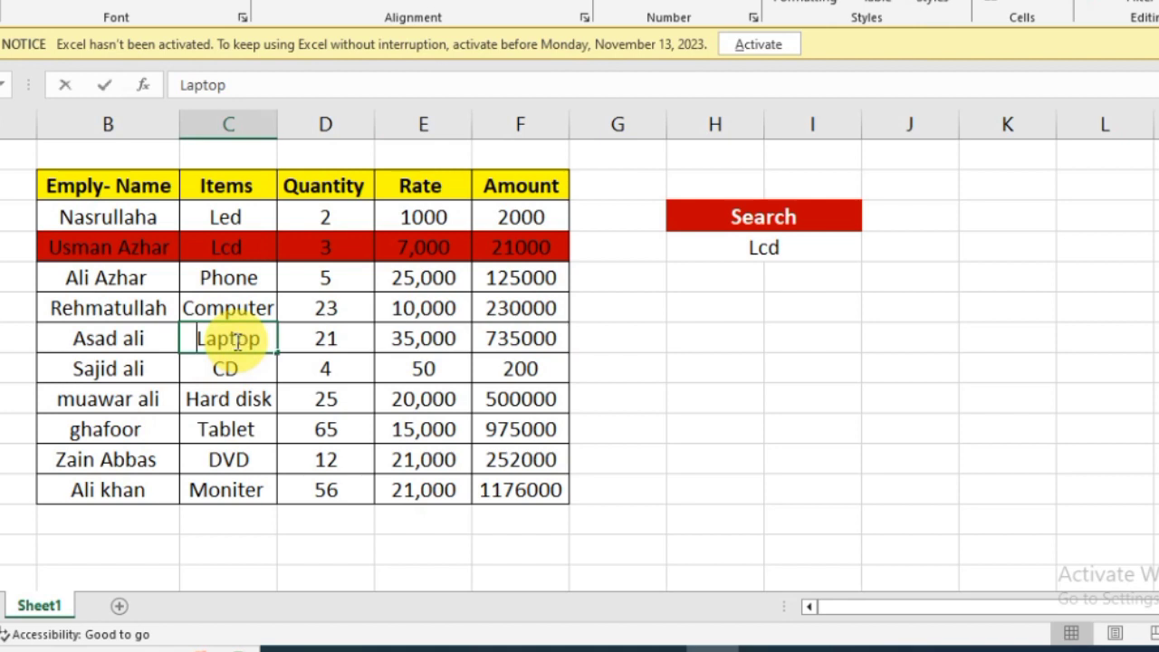
type("l")
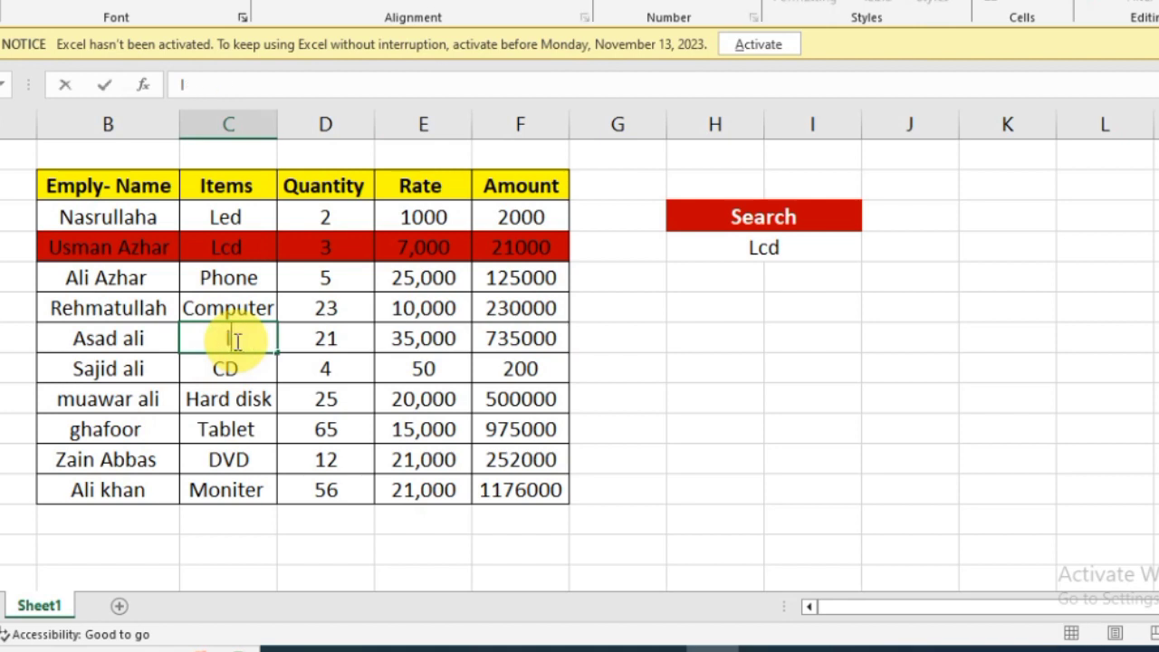
type("apcd")
left_click(234, 462)
type("lcd")
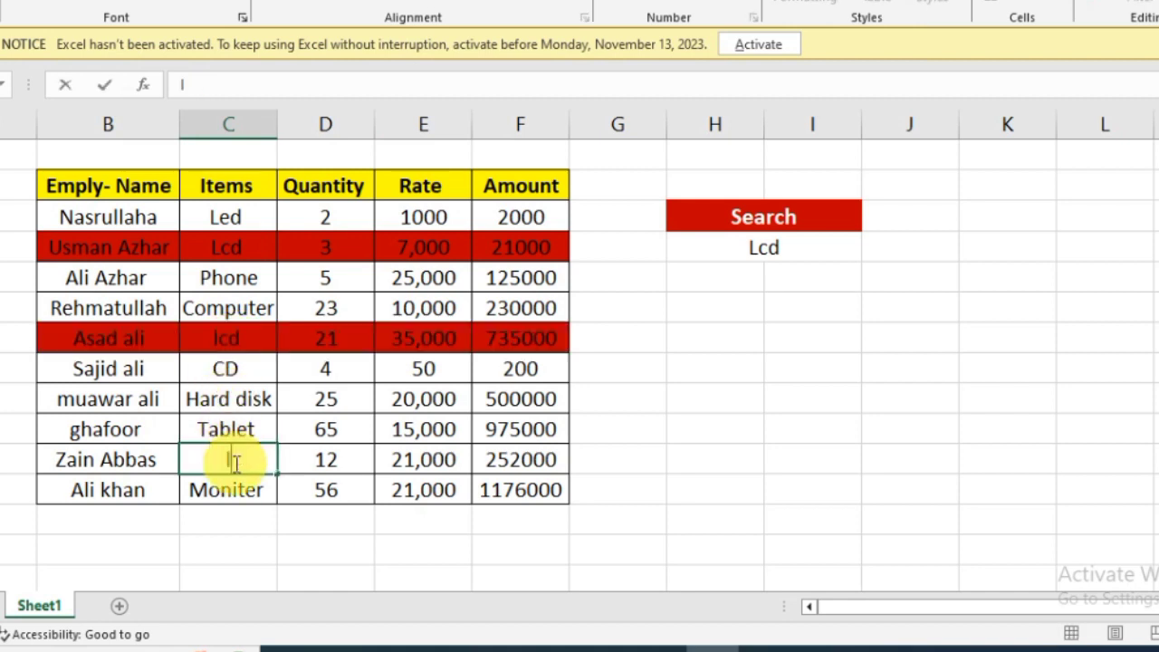
left_click(685, 397)
Step: Try lcd and then cd as search values to check the red rows
left_click(762, 250)
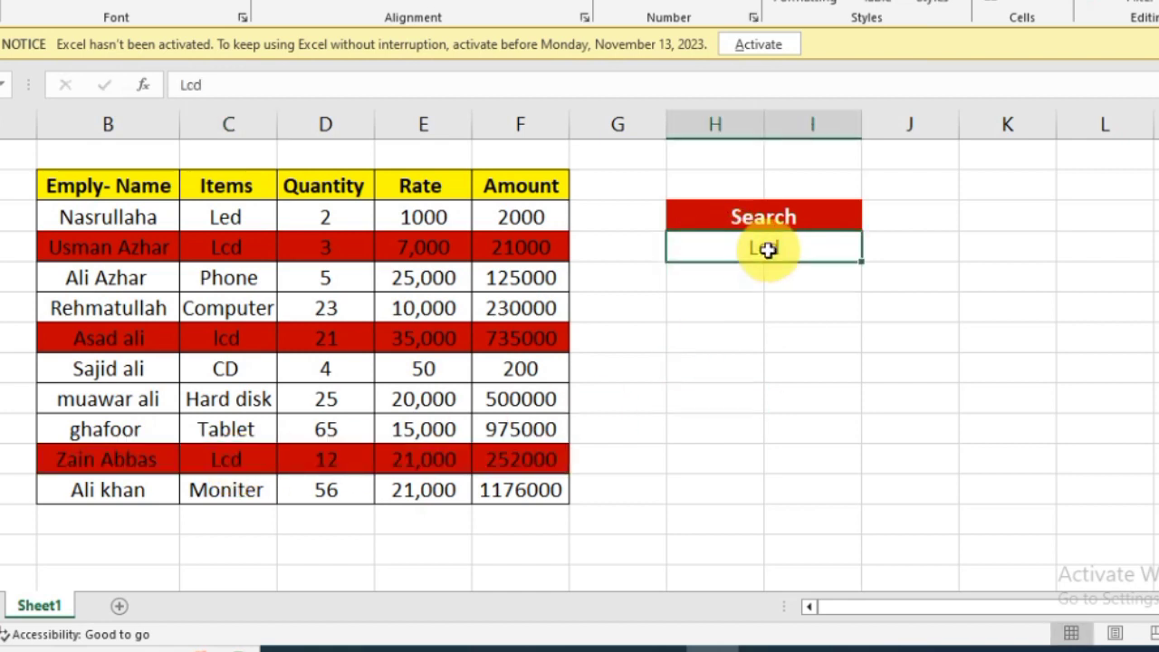
key("BackSpace")
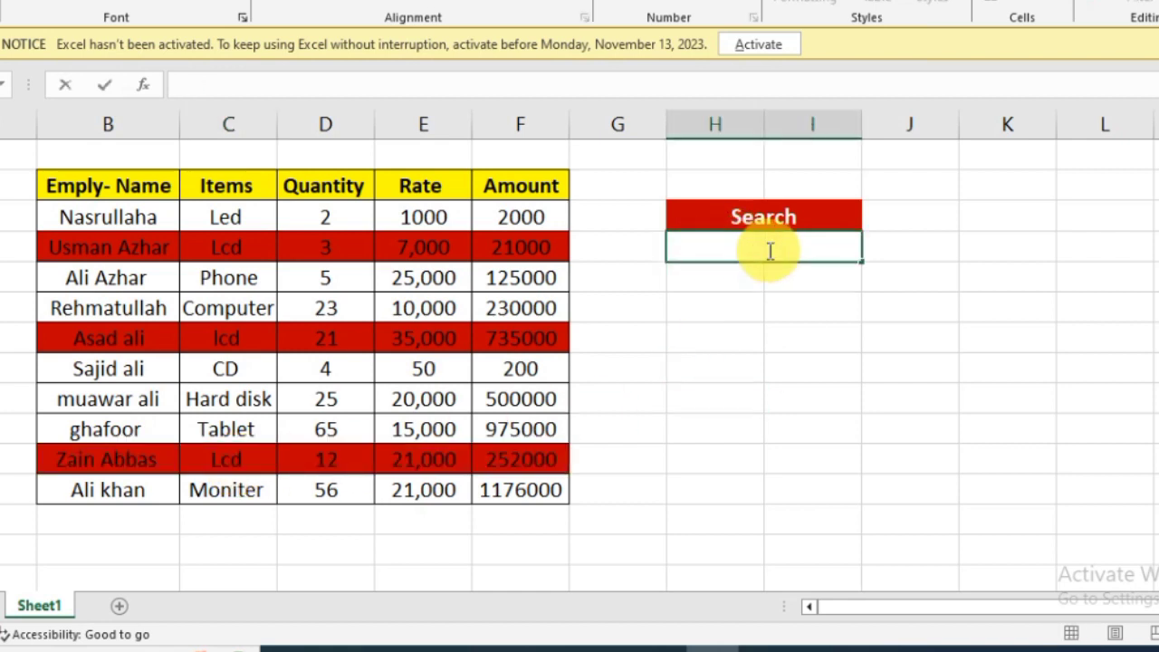
type("lcd")
key("Return")
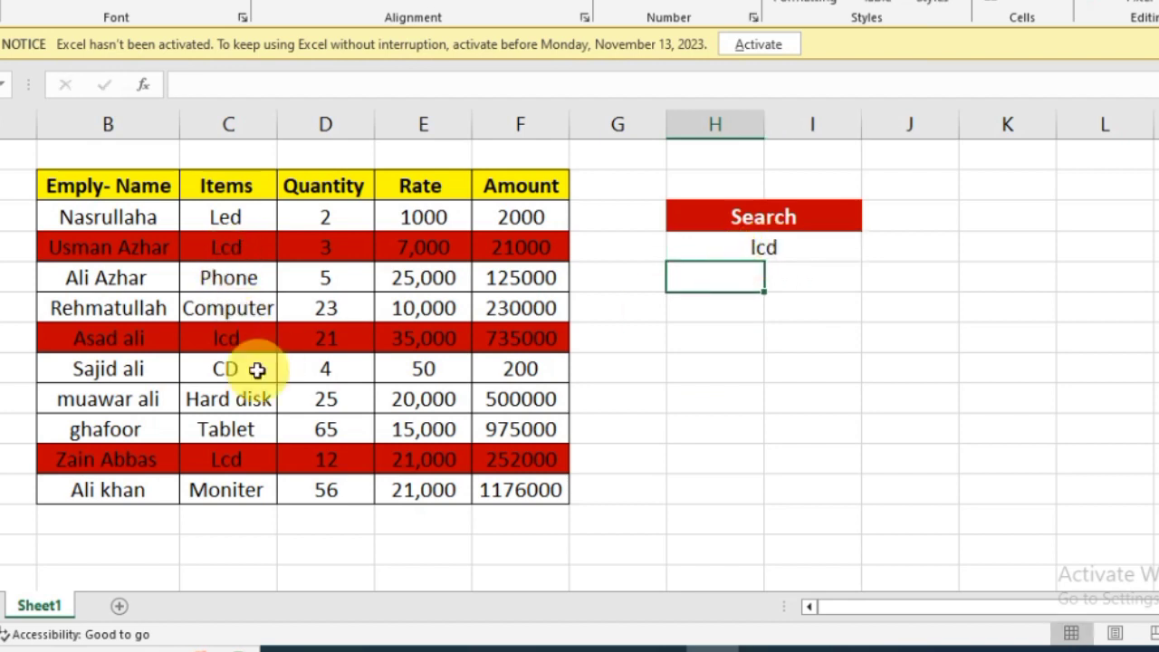
left_click(760, 248)
key("BackSpace")
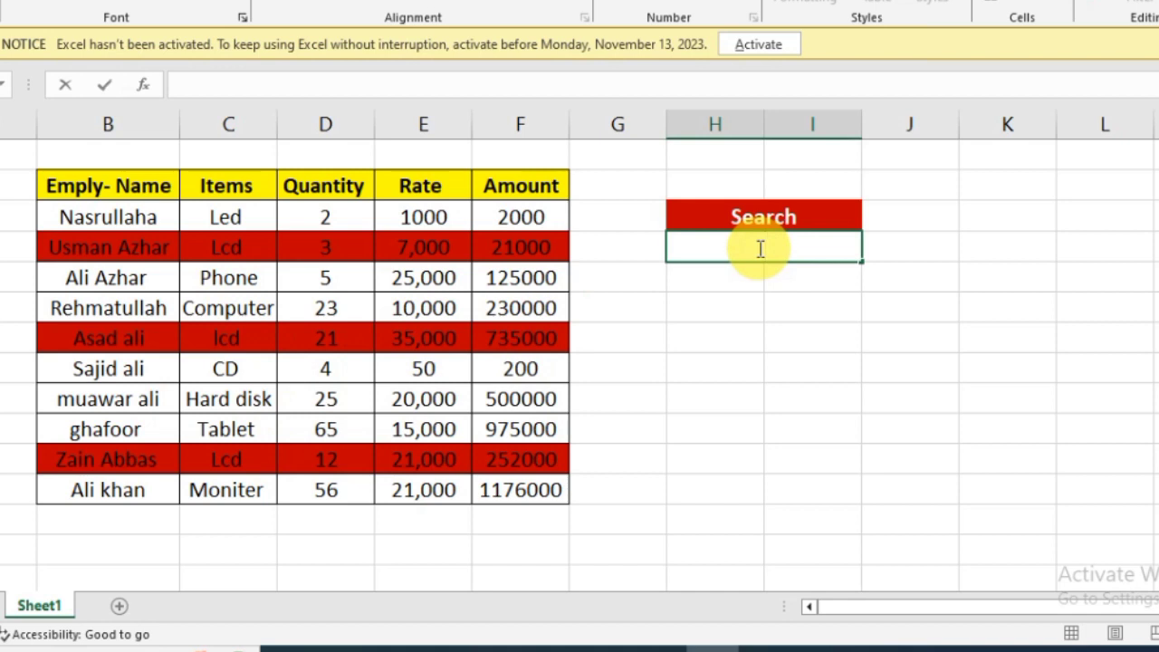
type("cd")
key("Return")
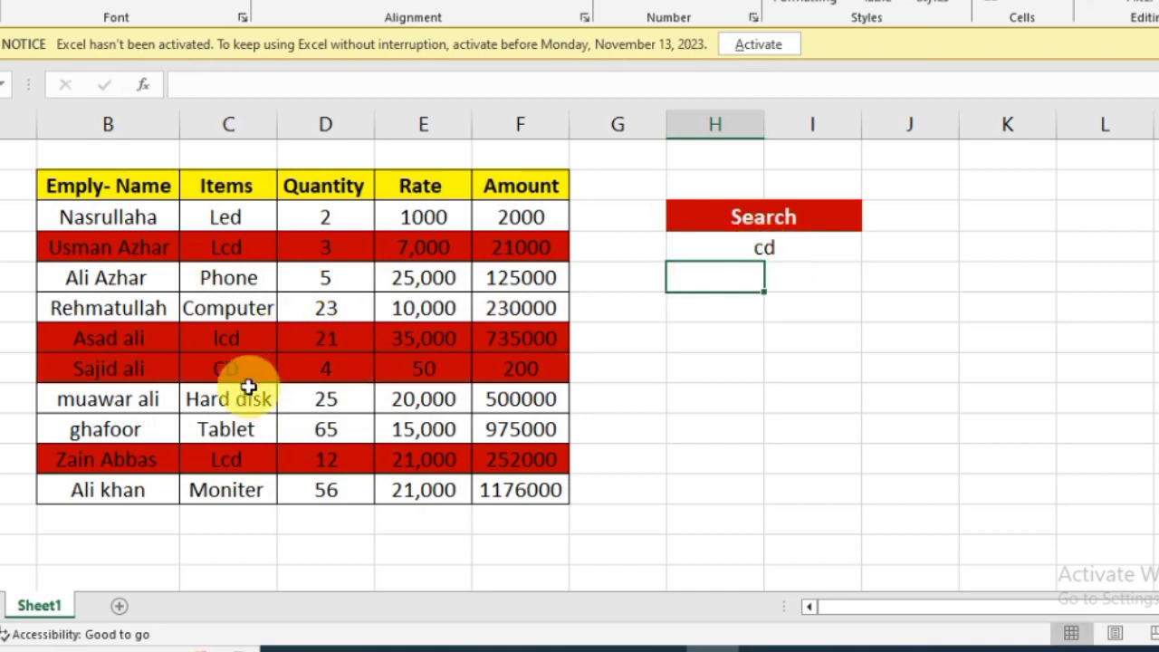
Step: Set the search value to CD, highlighting the CD row and all lcd rows
left_click(786, 251)
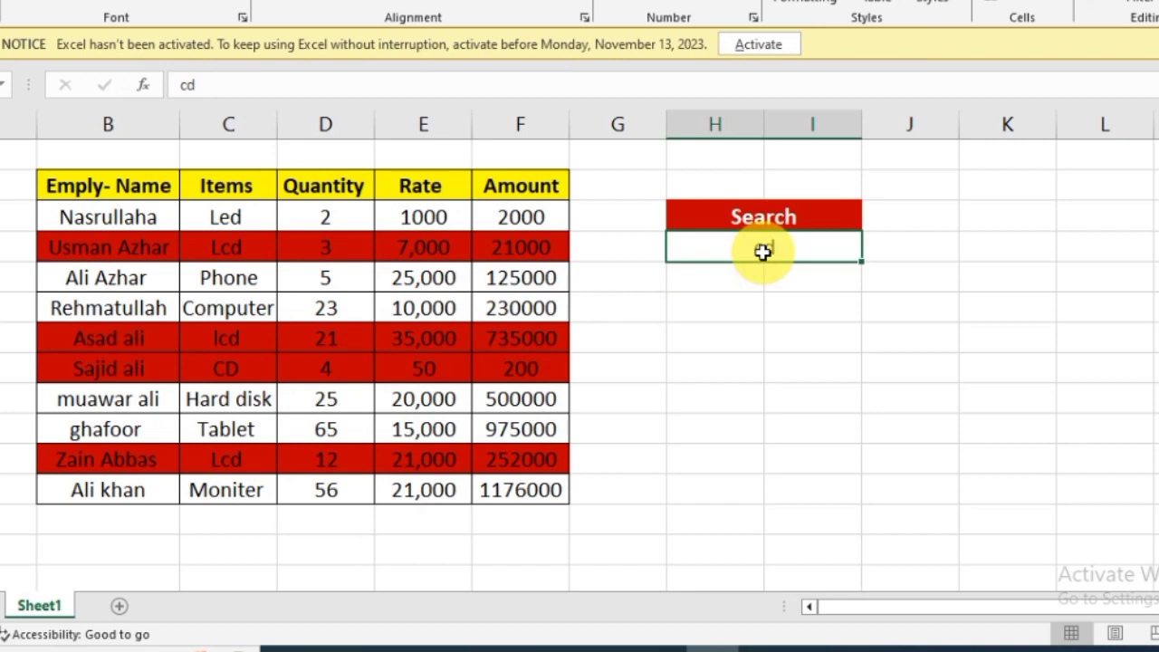
key("BackSpace")
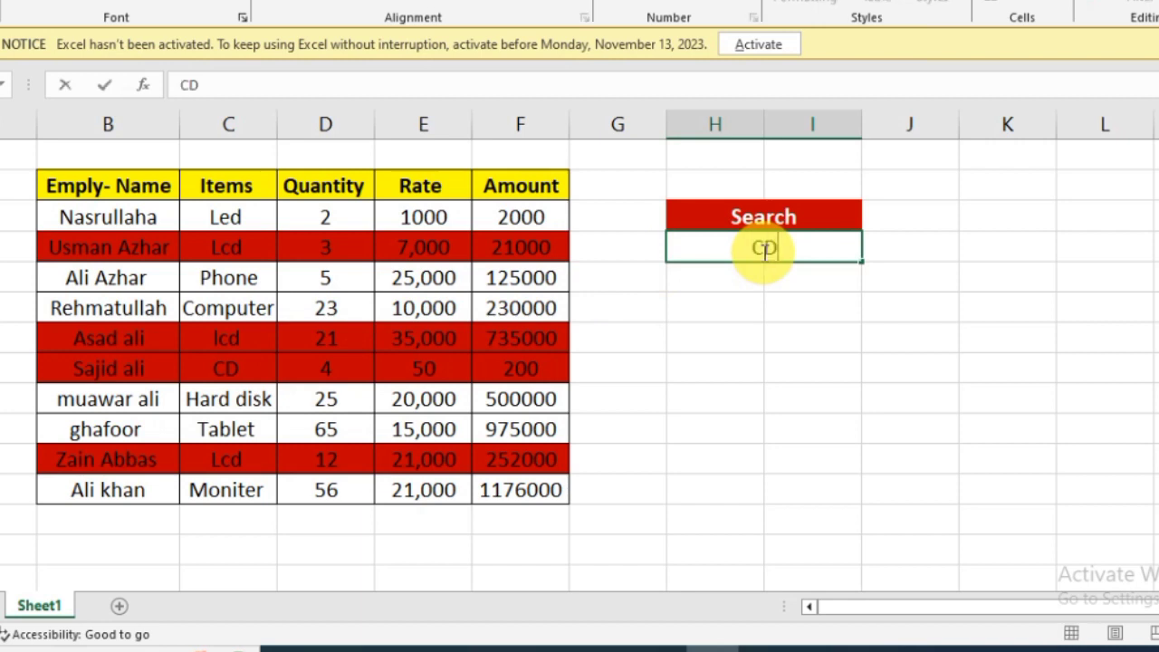
key("Return")
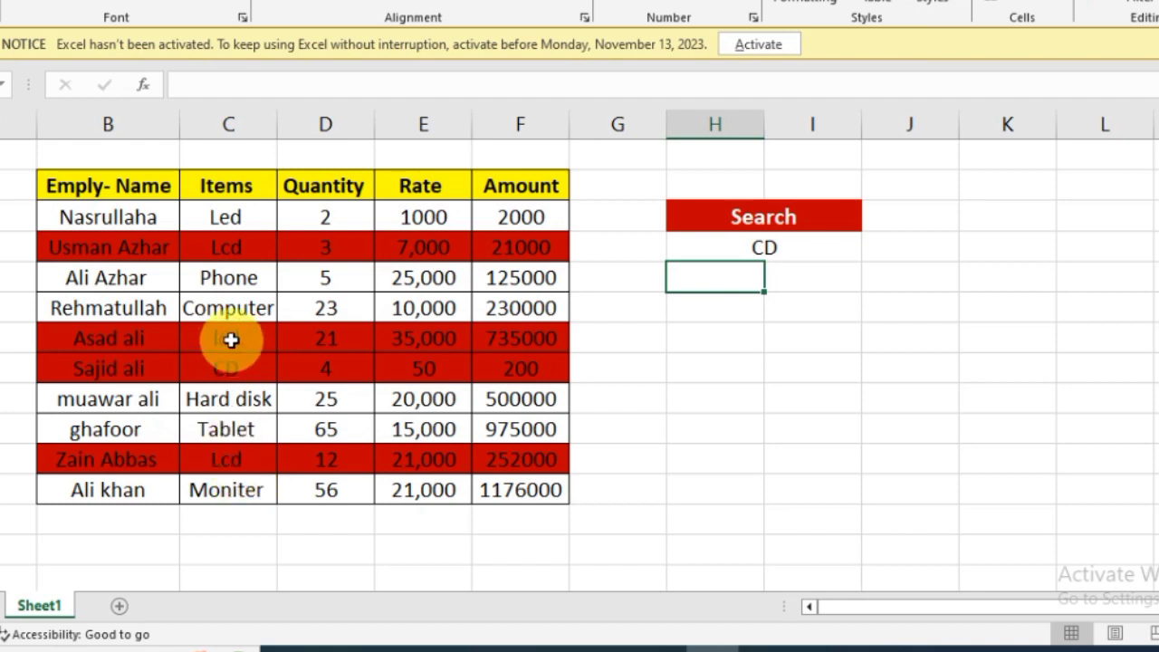
left_click(786, 249)
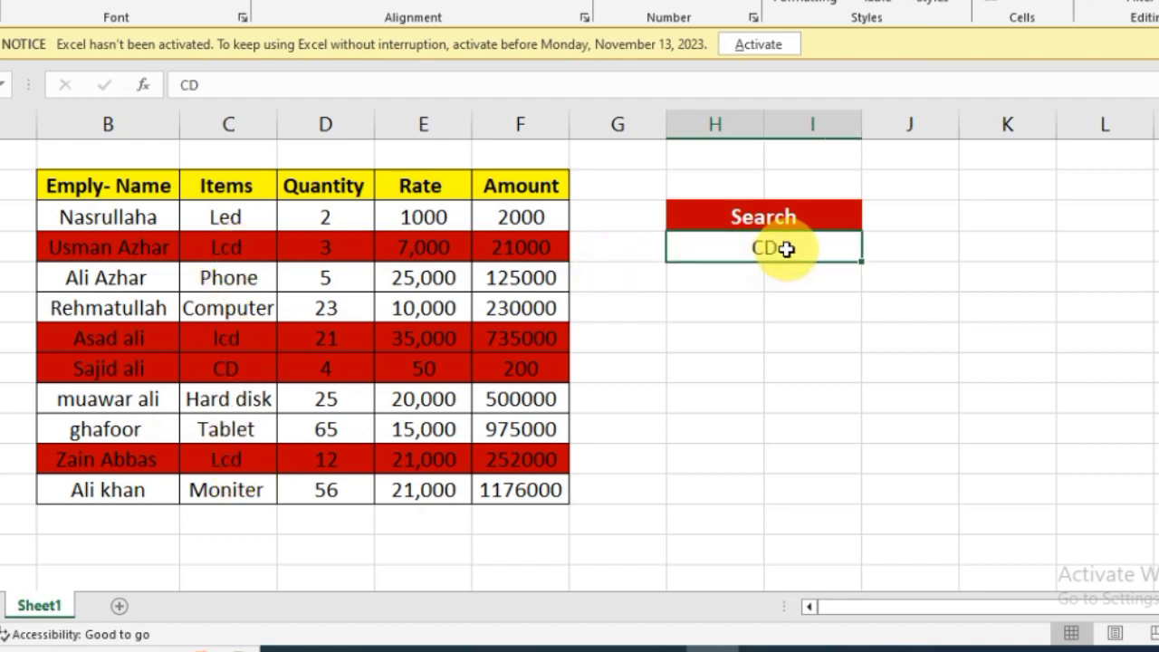